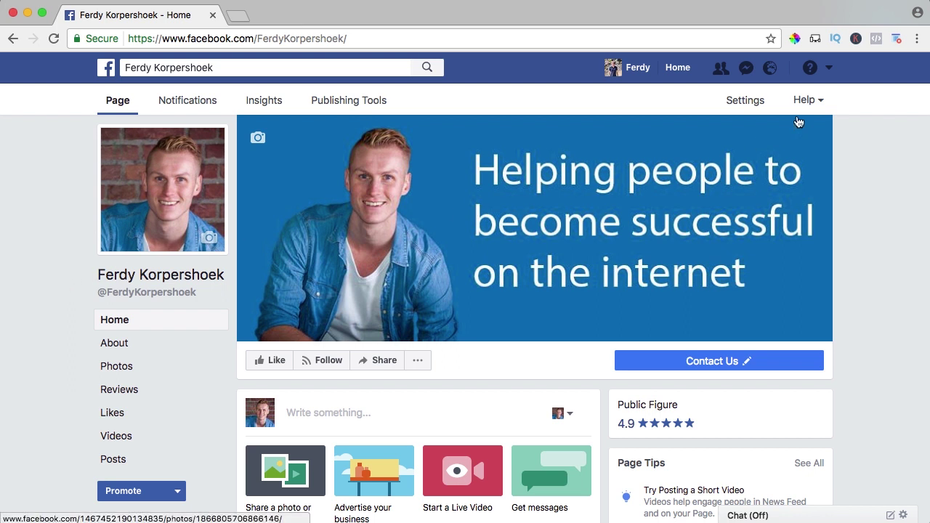
# Through Manage Ads, open the ad account's campaigns and expand the full All Tools menu.
pyautogui.click(828, 69)
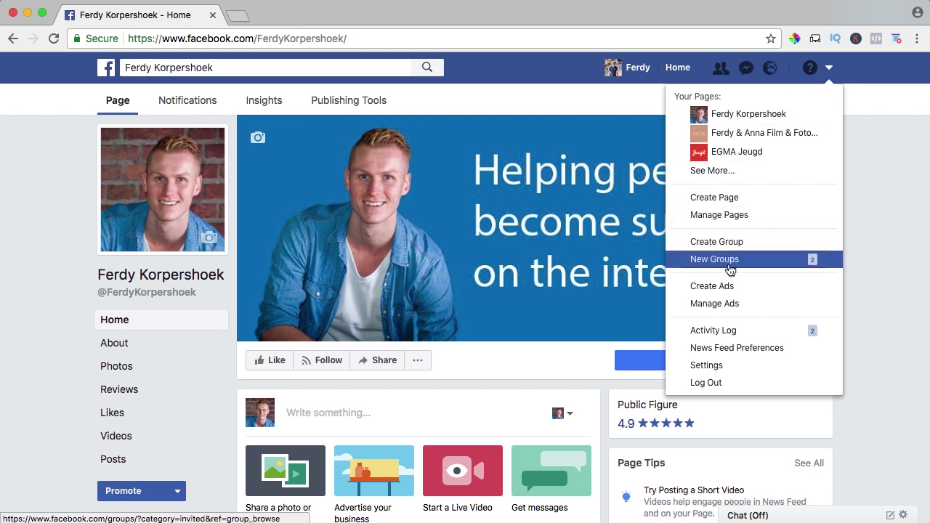
pyautogui.click(716, 304)
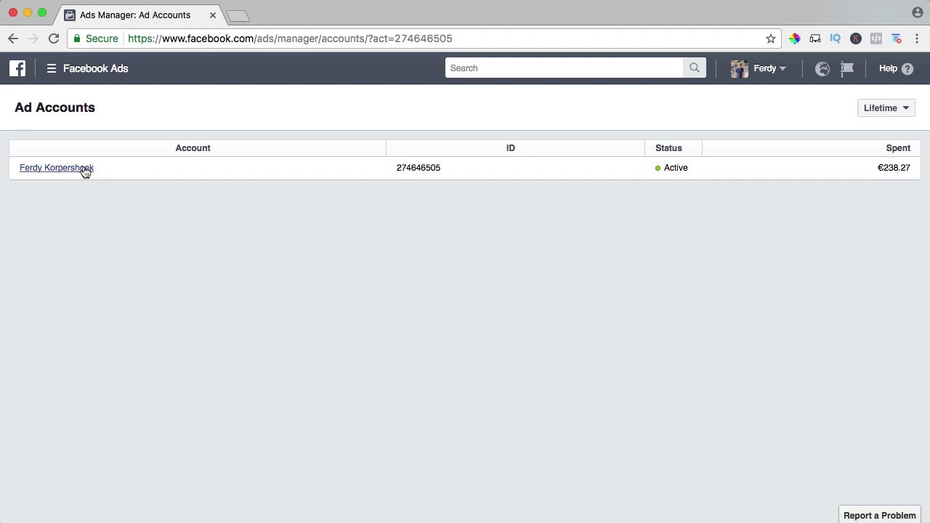
pyautogui.click(53, 169)
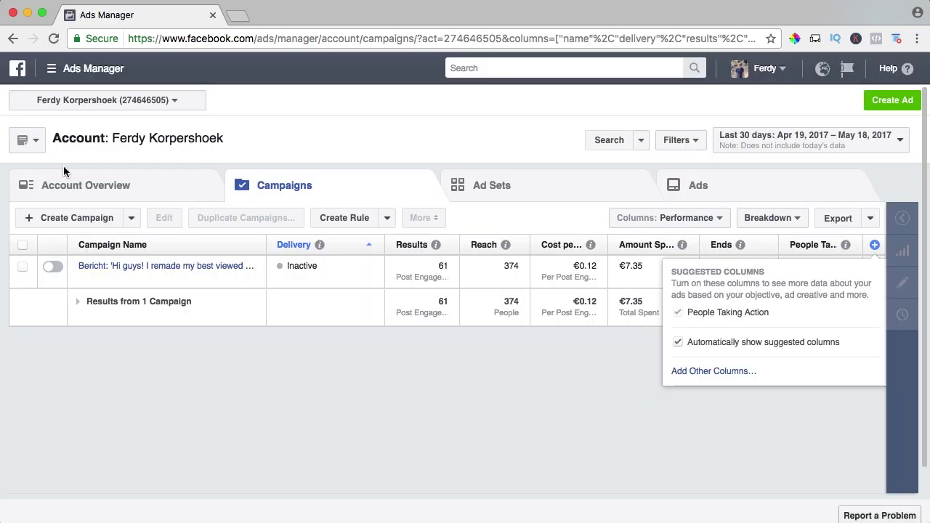
pyautogui.click(52, 69)
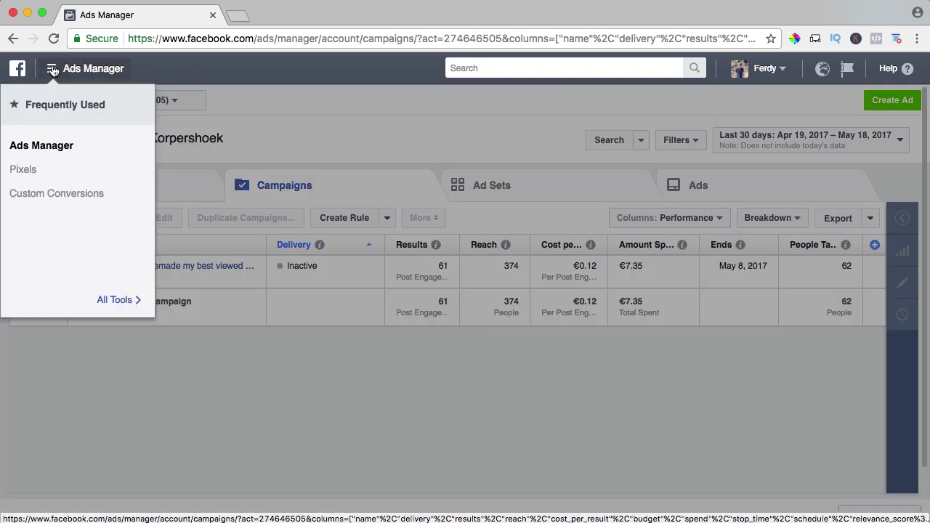
pyautogui.click(108, 299)
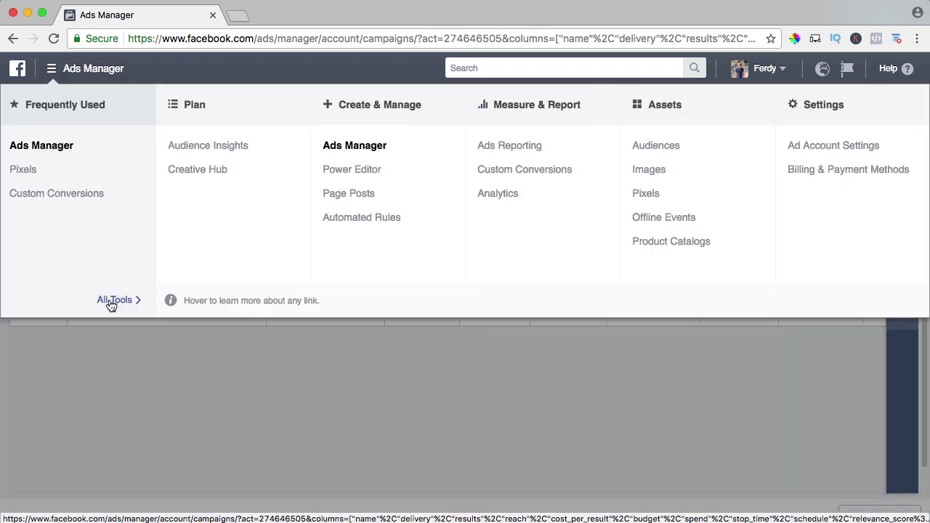
# From the Pixels page, start a new pixel and name it FerdyKorpershoek.com.
pyautogui.click(645, 194)
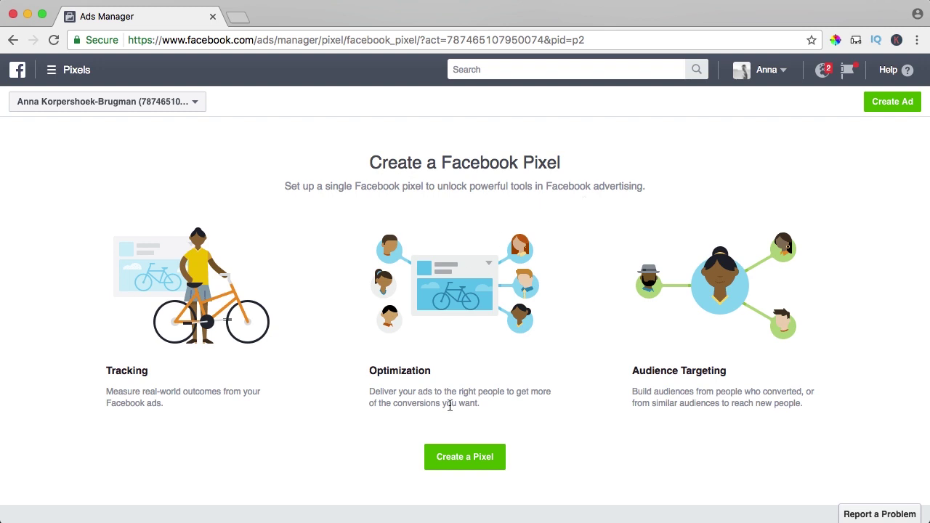
pyautogui.click(467, 463)
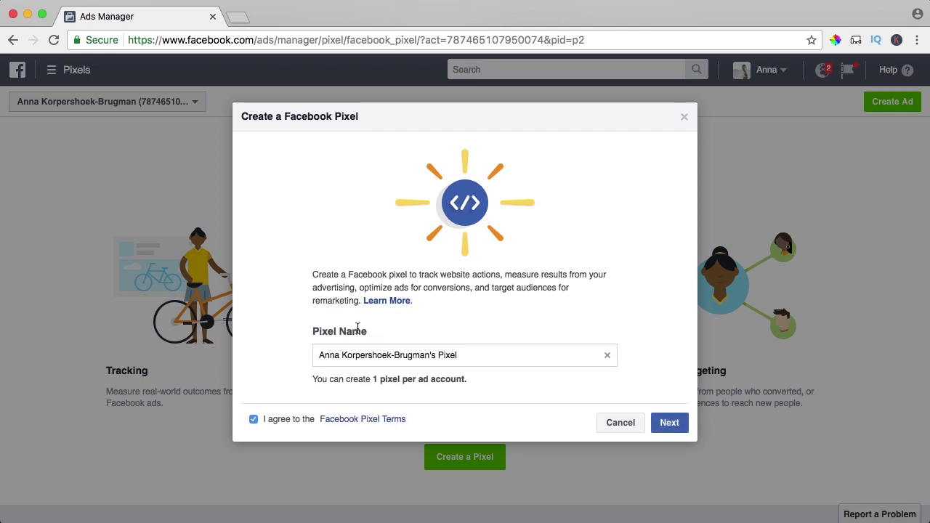
pyautogui.tripleClick(395, 356)
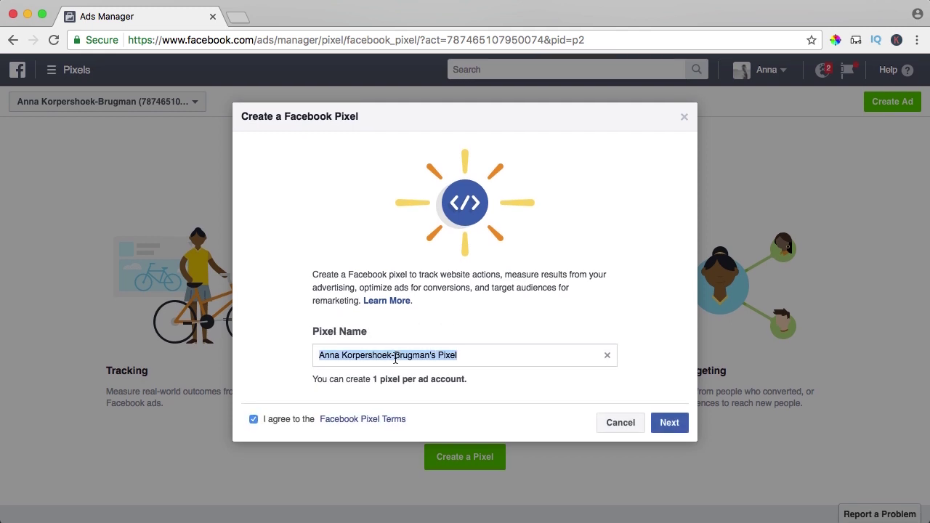
pyautogui.write('FerdyKorpershoek.com')
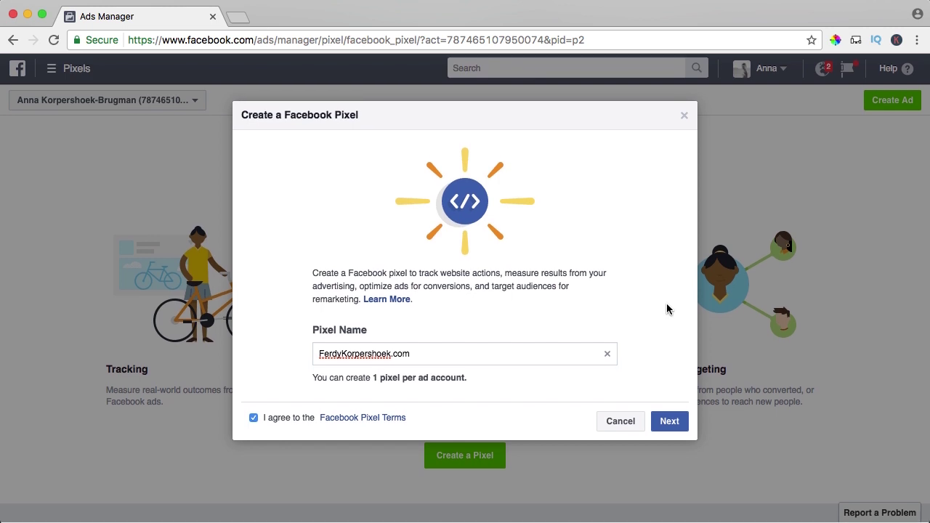
# Create the pixel and copy its base code from the manual copy-and-paste install instructions.
pyautogui.click(669, 425)
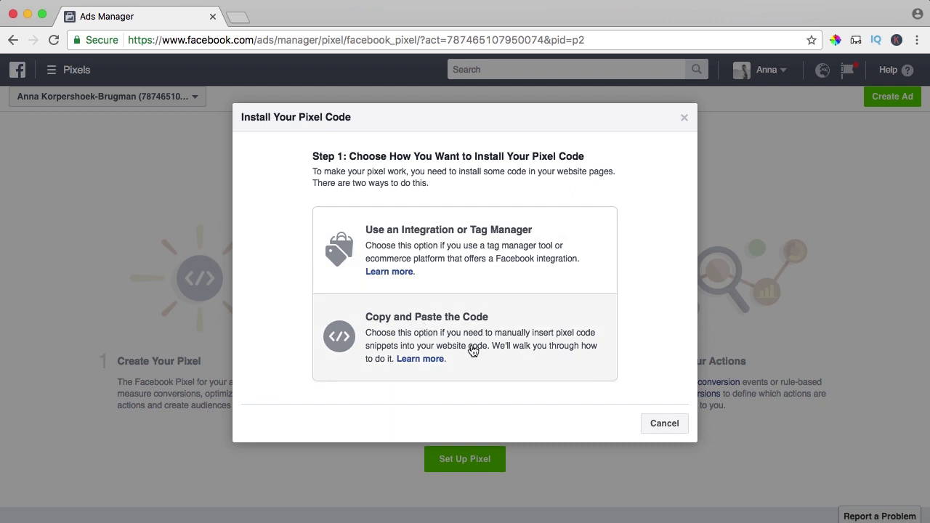
pyautogui.click(429, 332)
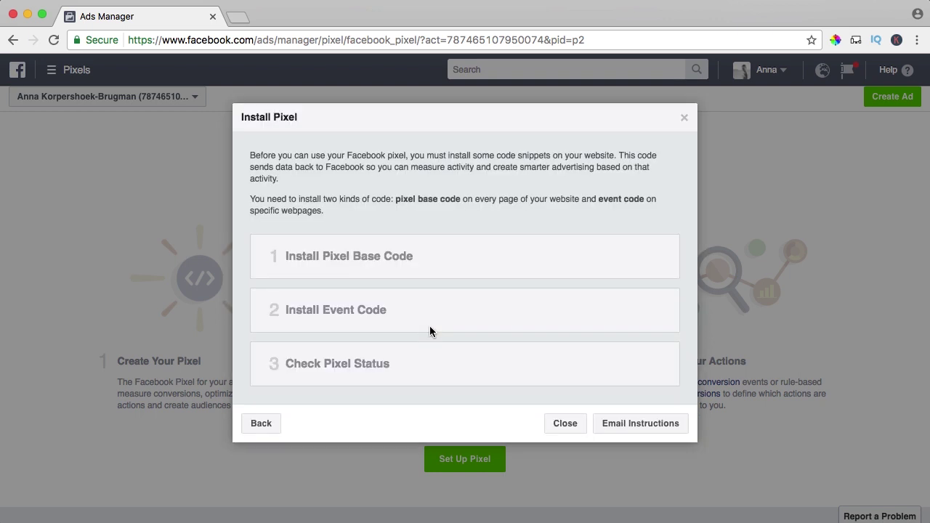
pyautogui.click(307, 246)
pyautogui.scroll(-7, 386, 265)
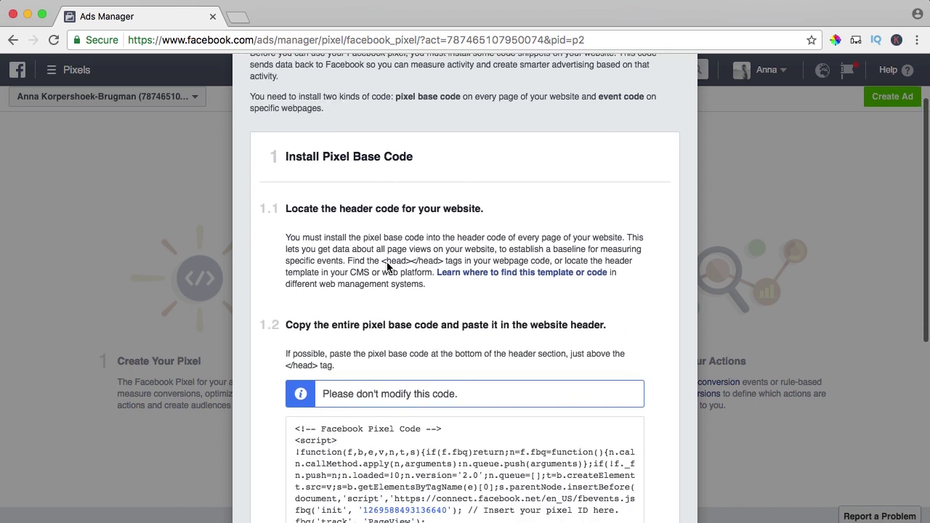
pyautogui.moveTo(387, 265)
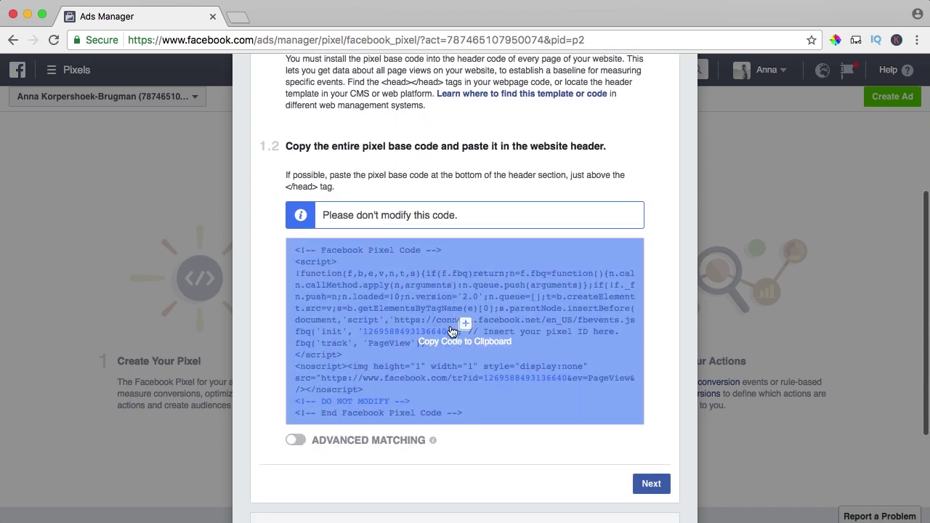
pyautogui.click(440, 311)
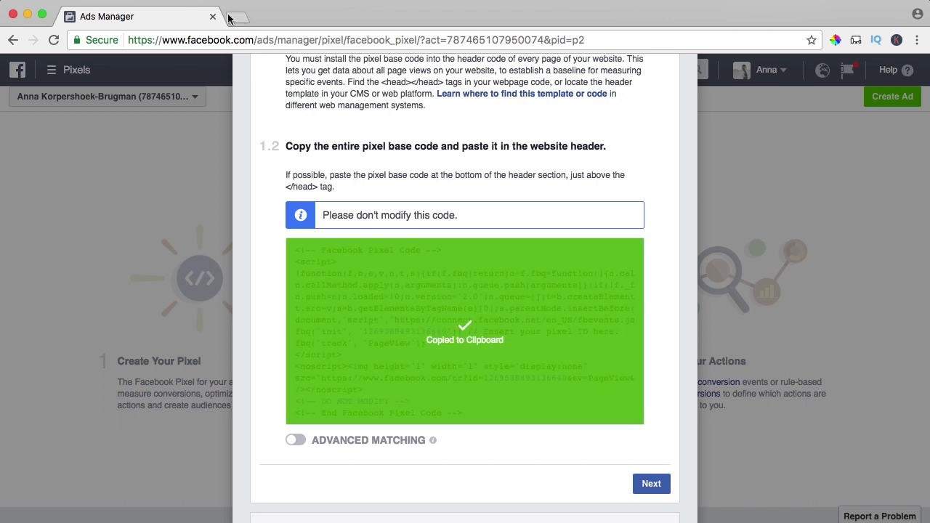
# Load the ferdy site's WordPress admin dashboard in a new browser tab.
pyautogui.click(239, 17)
pyautogui.write('ferdy')
pyautogui.press('Right')
pyautogui.write('/w')
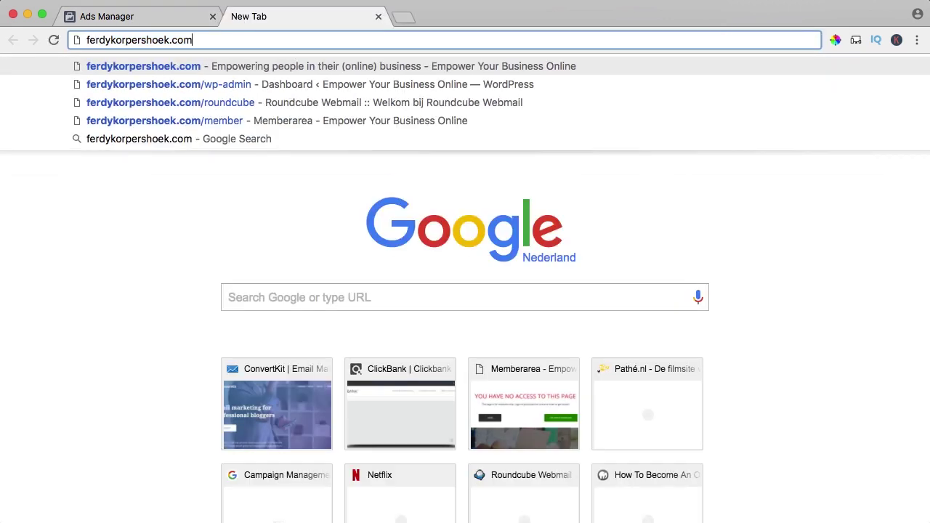
pyautogui.press('Return')
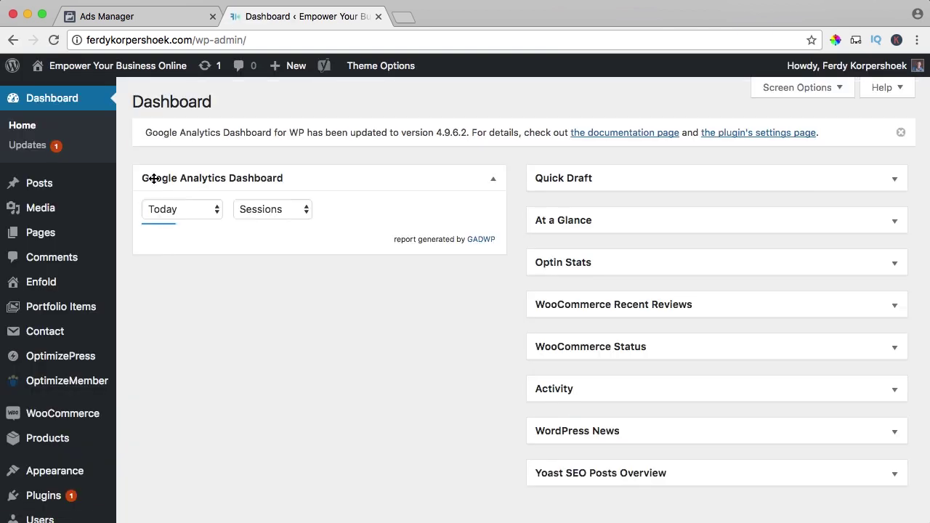
# Open the Enfold theme's header.php in the Appearance theme editor.
pyautogui.moveTo(83, 478)
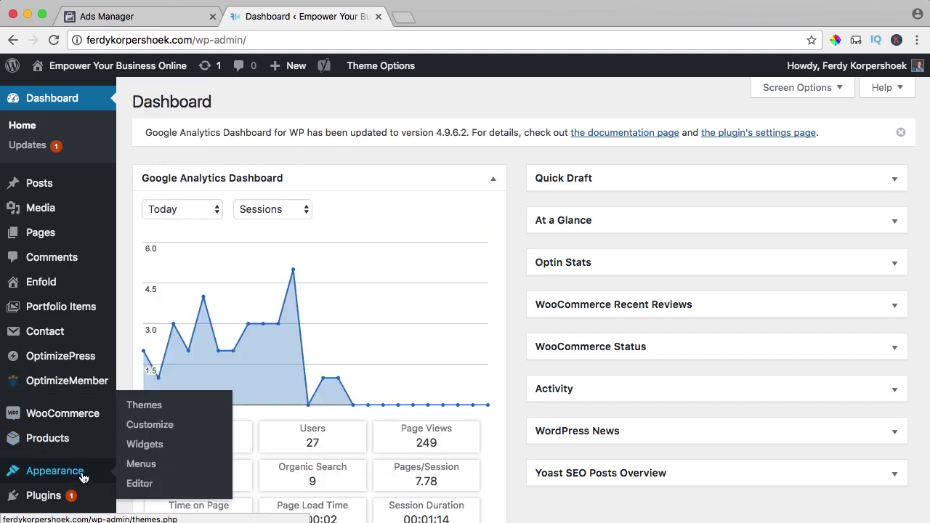
pyautogui.click(149, 485)
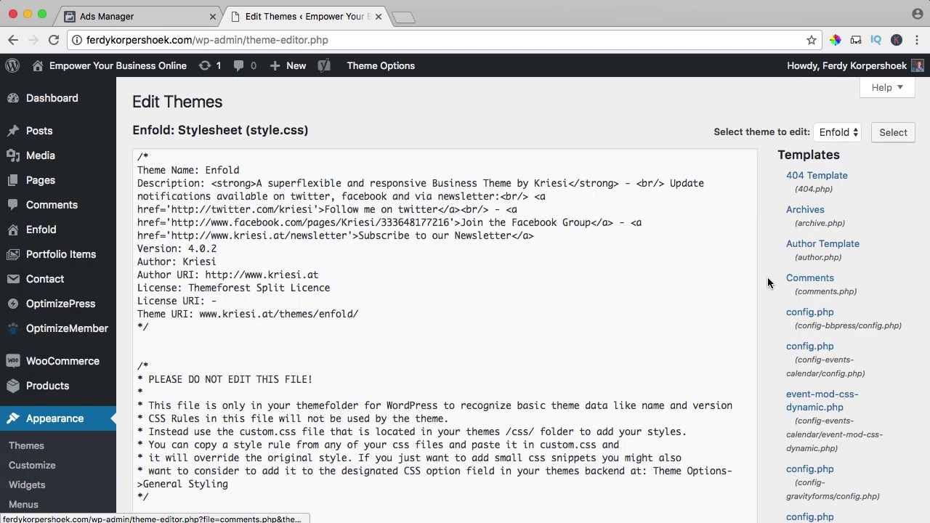
pyautogui.scroll(-5, 768, 276)
pyautogui.press('super+f')
pyautogui.write('header.php')
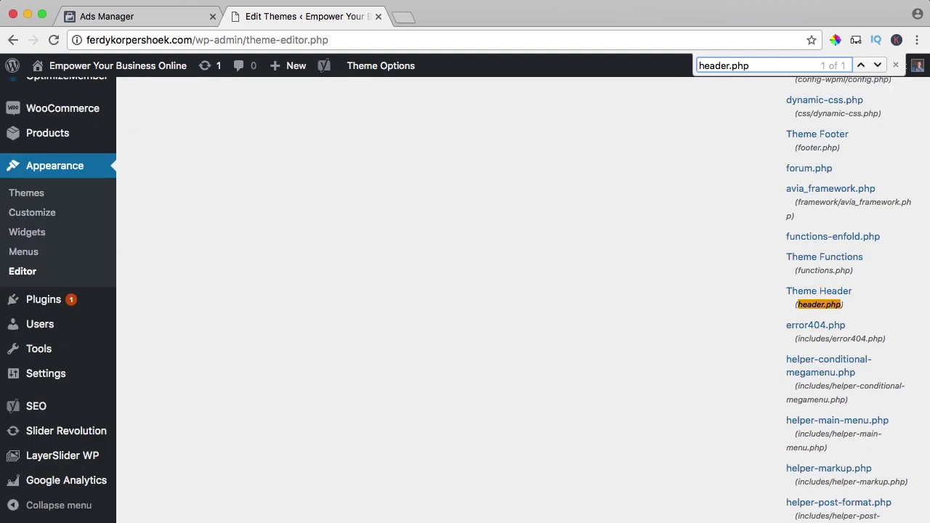
pyautogui.click(816, 292)
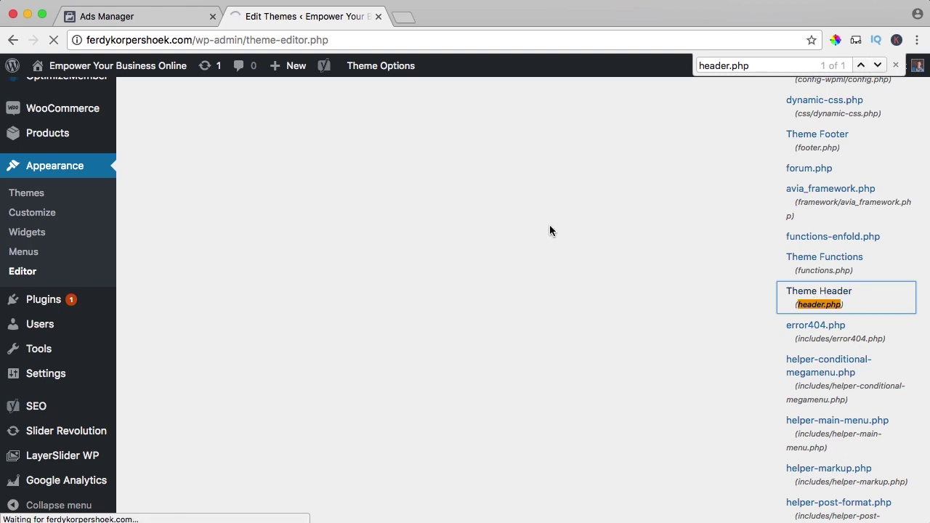
# Scroll through header.php to locate the closing </head> tag.
pyautogui.scroll(-3, 244, 245)
pyautogui.scroll(-10, 245, 244)
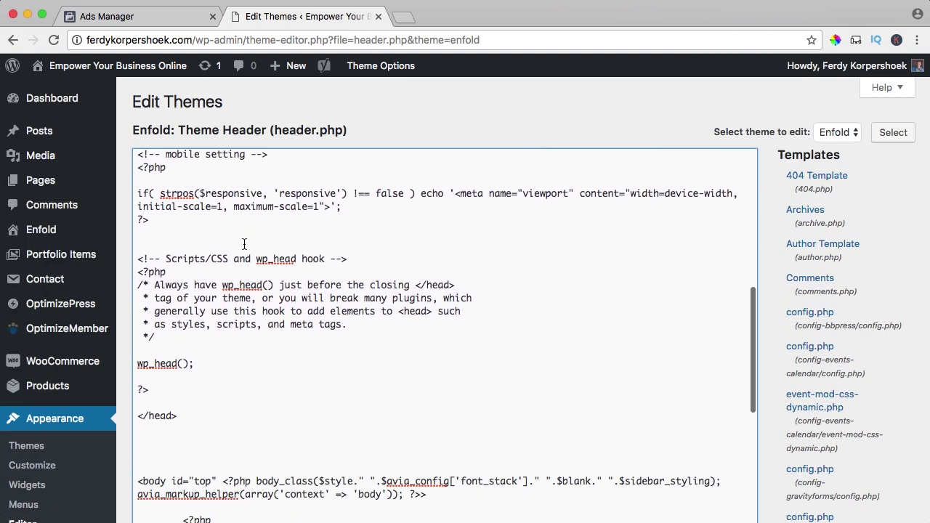
pyautogui.scroll(-3, 244, 245)
pyautogui.moveTo(177, 339); pyautogui.dragTo(131, 339)
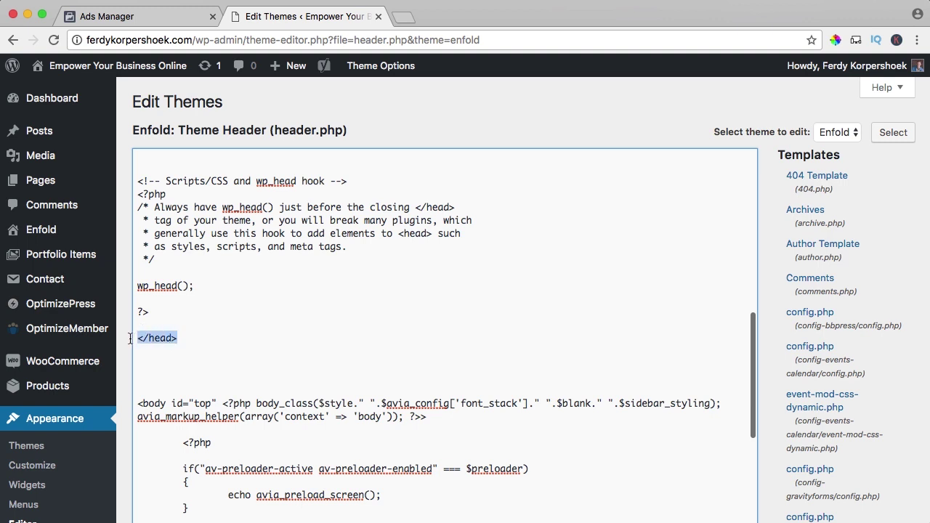
pyautogui.click(197, 337)
pyautogui.moveTo(194, 338); pyautogui.dragTo(124, 338)
pyautogui.click(329, 322)
# Find </head with page search and paste the pixel base code just above it.
pyautogui.press('super+f')
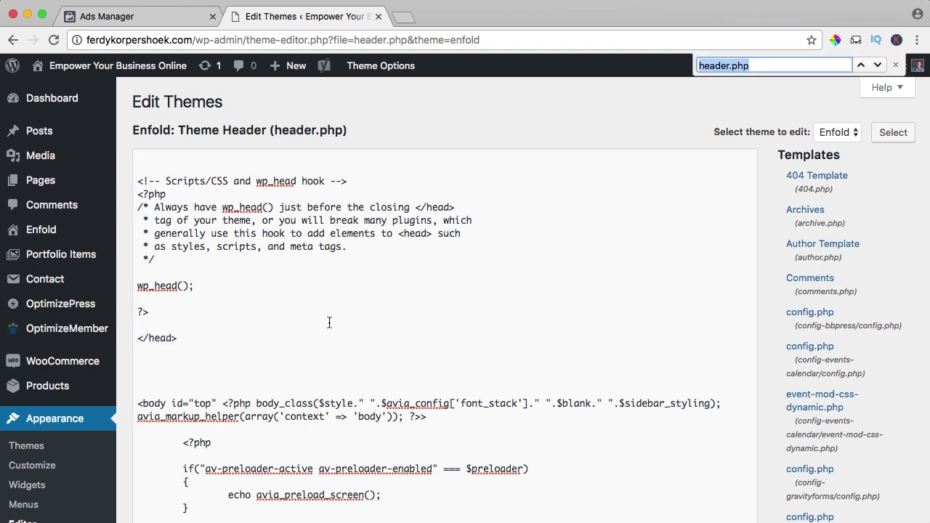
pyautogui.write('</header')
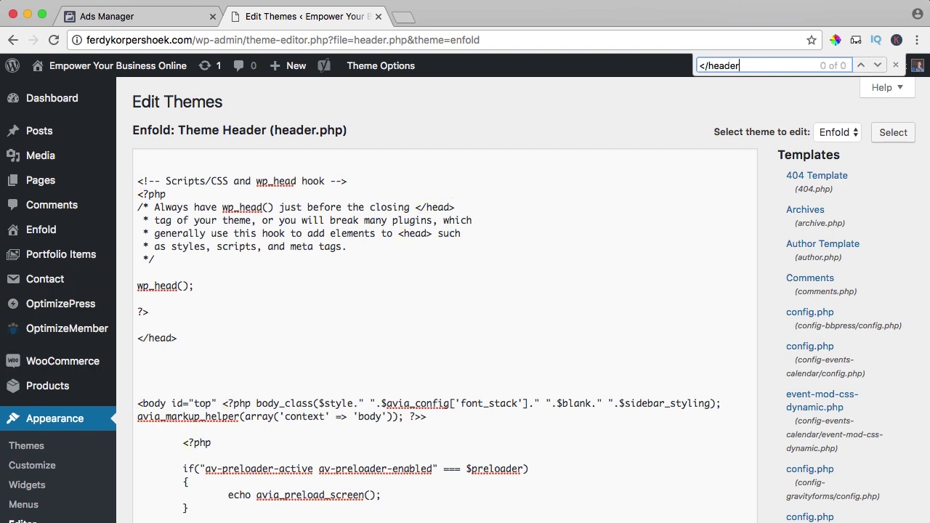
pyautogui.press('BackSpace')
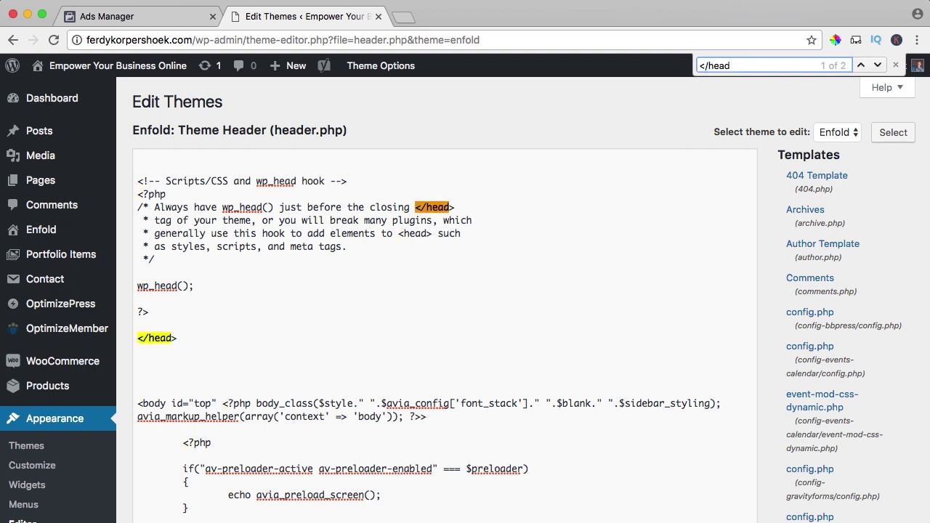
pyautogui.click(163, 319)
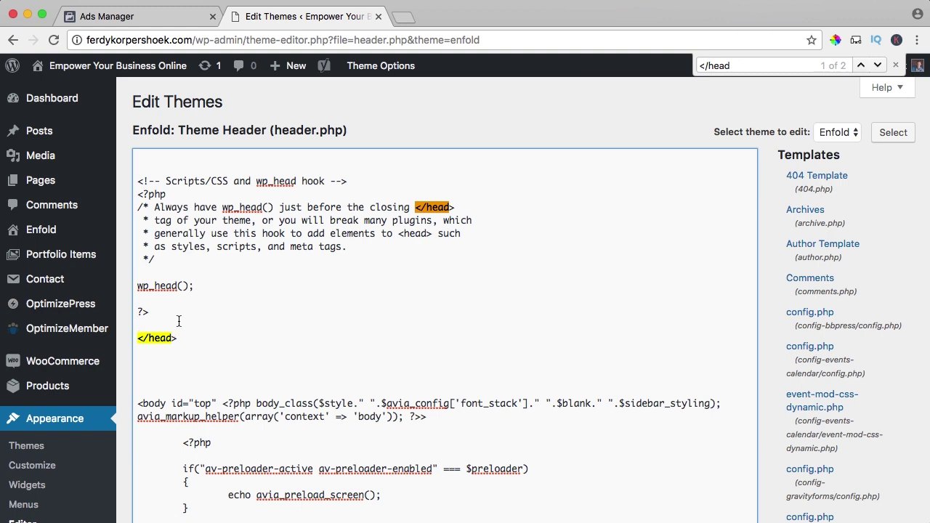
pyautogui.press('super+v')
pyautogui.scroll(15, 227, 325)
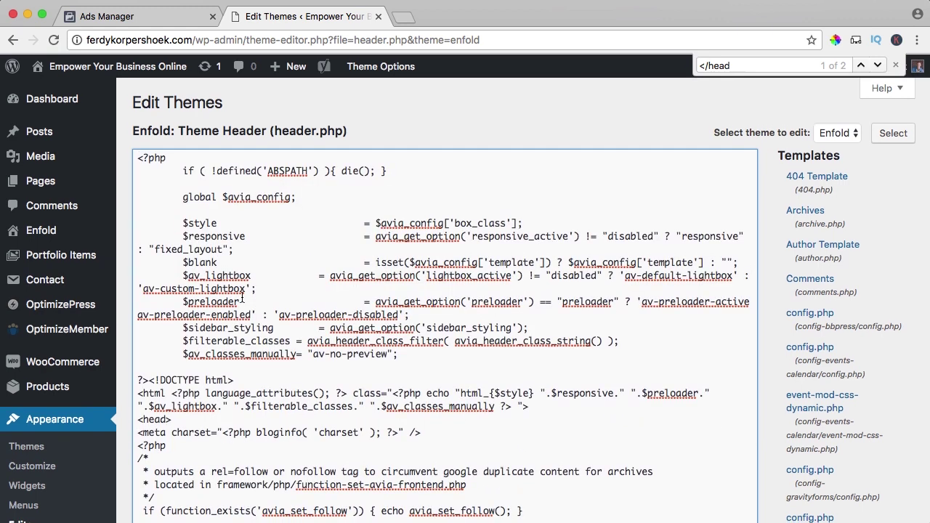
pyautogui.scroll(1, 210, 131)
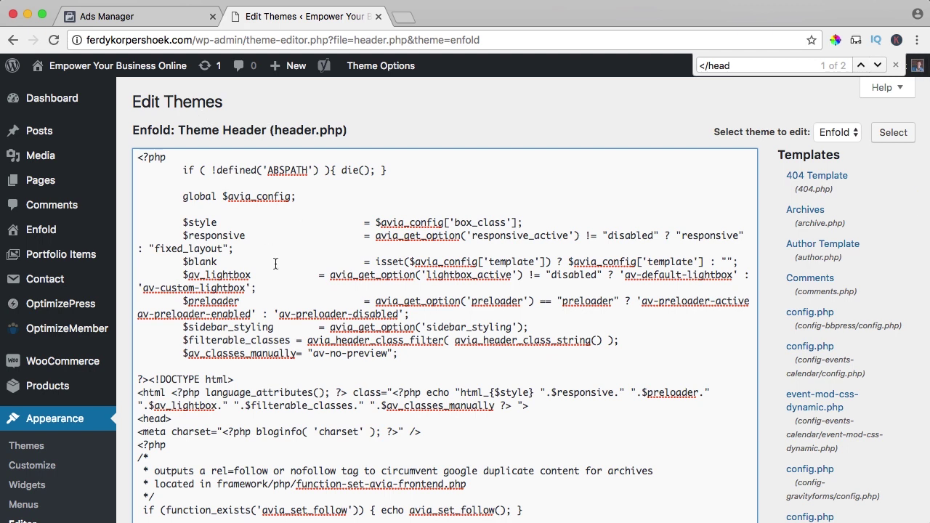
pyautogui.click(895, 66)
# Find Tracking Code Manager under Plugins > Add New, then install and activate it.
pyautogui.scroll(-4, 73, 421)
pyautogui.moveTo(83, 436)
pyautogui.click(147, 451)
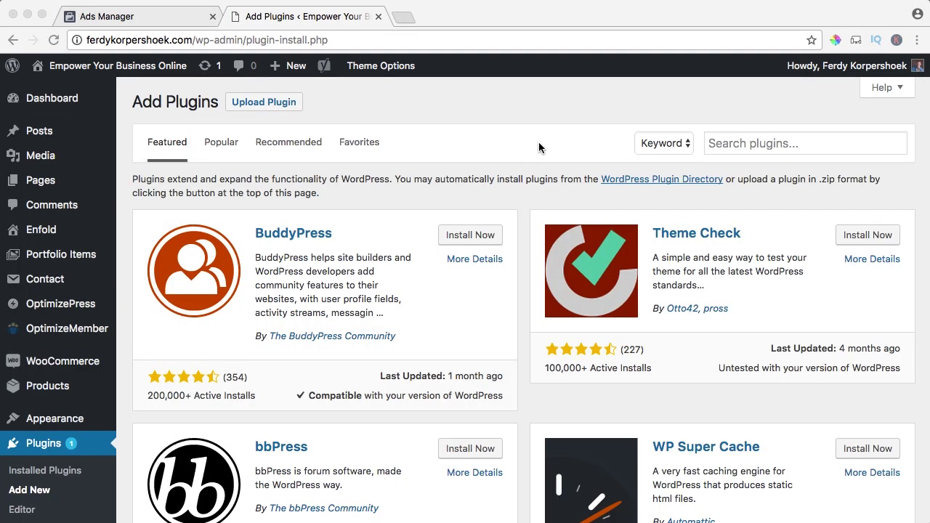
pyautogui.click(807, 145)
pyautogui.write('tracking code manager')
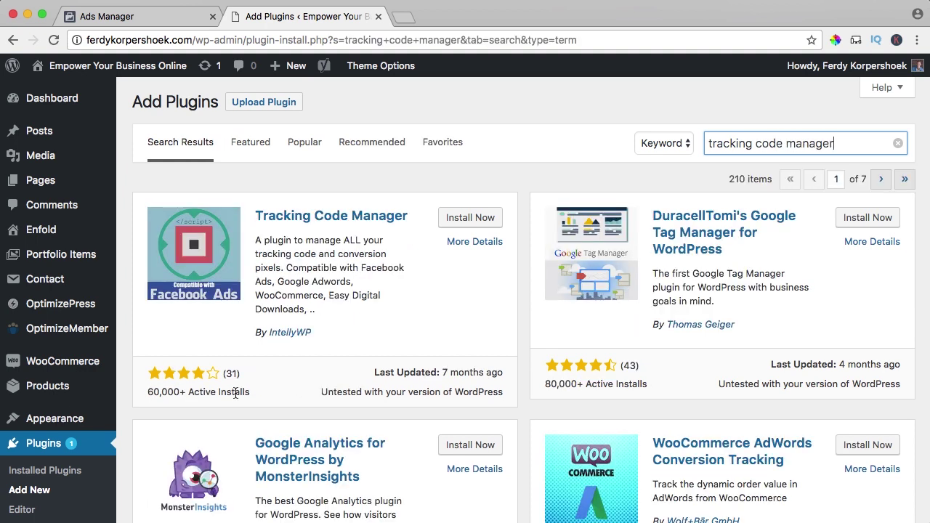
pyautogui.click(470, 218)
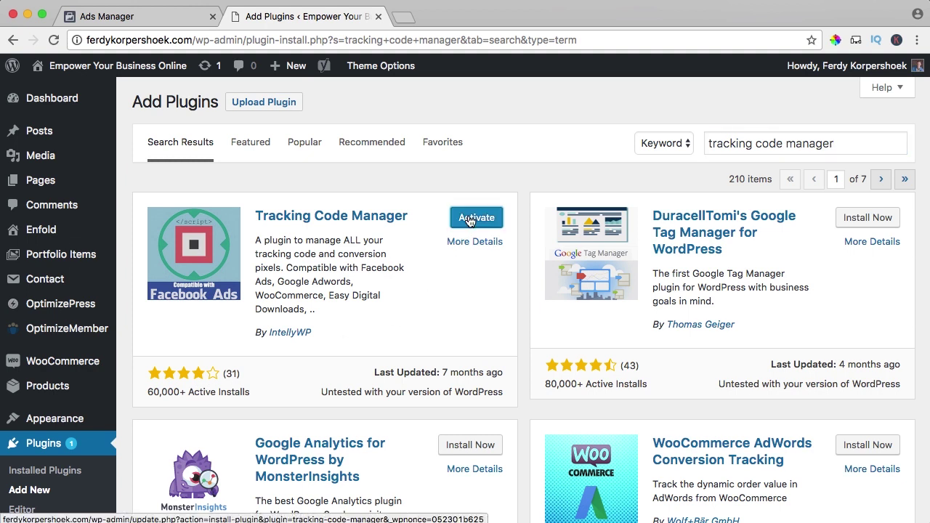
pyautogui.click(470, 220)
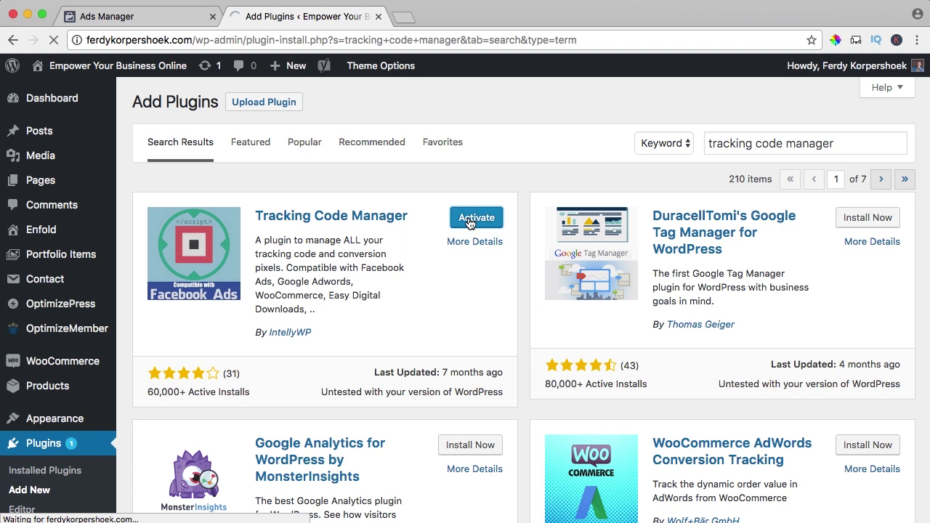
pyautogui.scroll(-5, 425, 212)
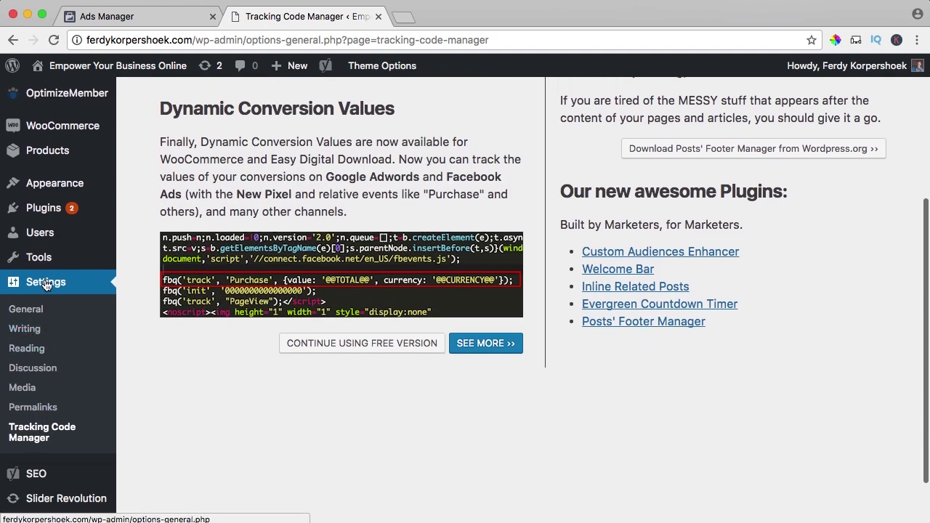
# Add a new Tracking Code Manager script named Facebook containing the pasted pixel code.
pyautogui.click(29, 433)
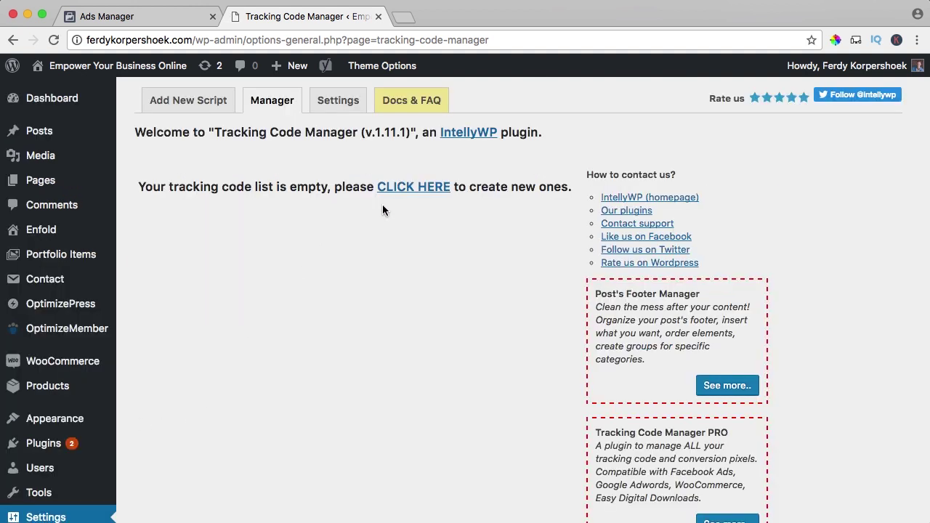
pyautogui.click(404, 193)
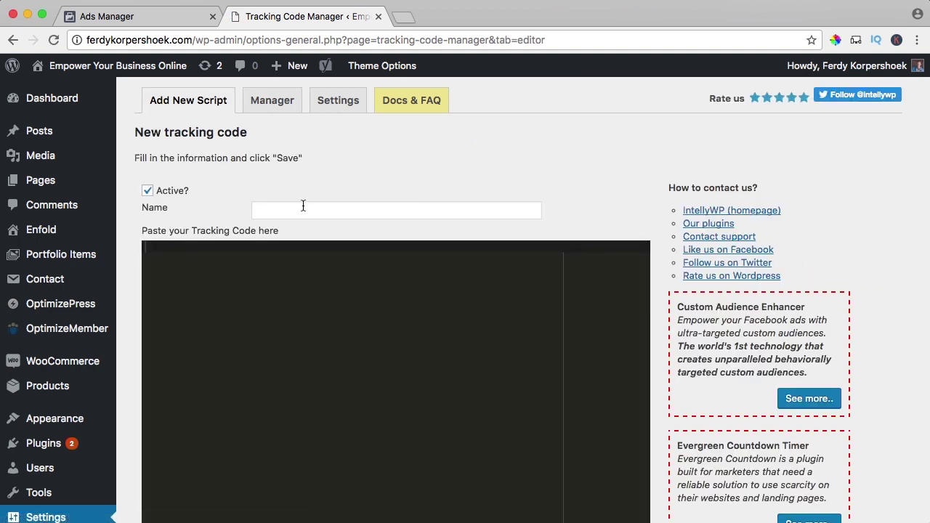
pyautogui.click(303, 207)
pyautogui.write('Facebook Pixel')
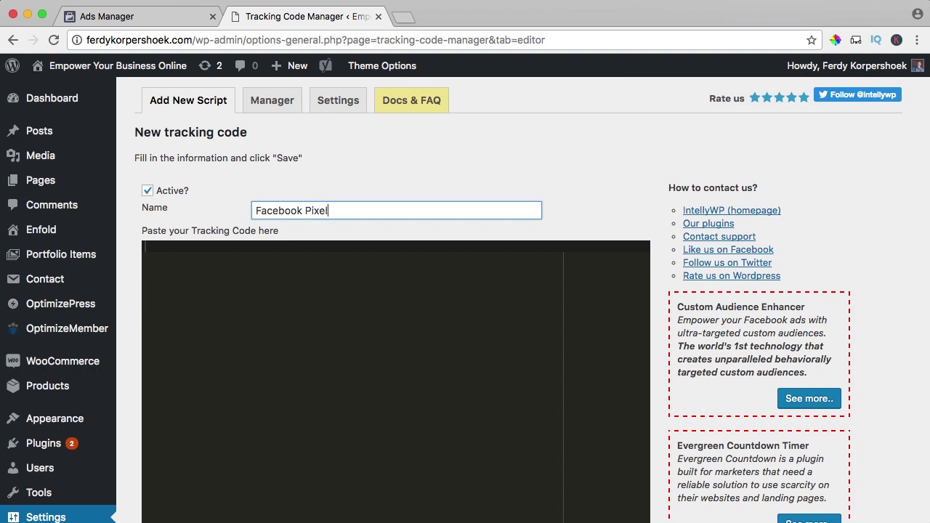
pyautogui.click(270, 253)
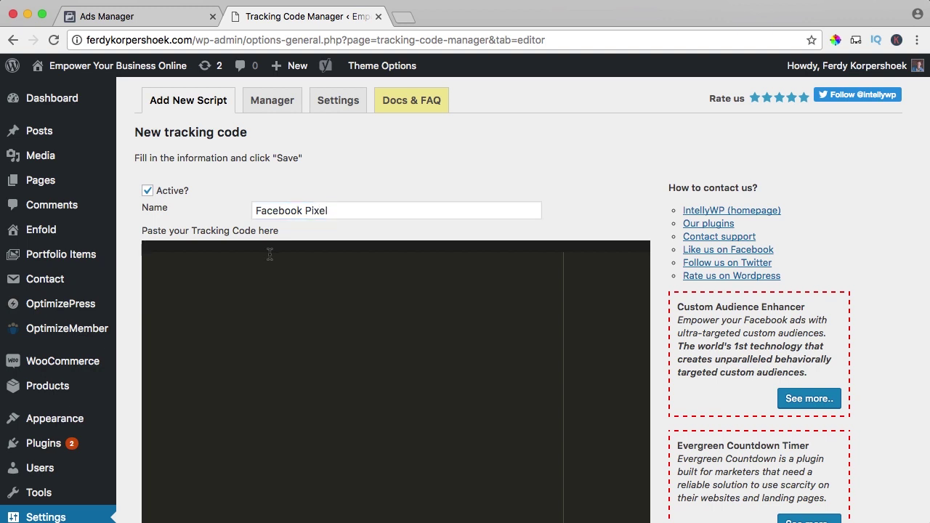
pyautogui.press('super+v')
# Place the code before </head>, use standard tracking for the whole site, and save.
pyautogui.scroll(-5, 368, 291)
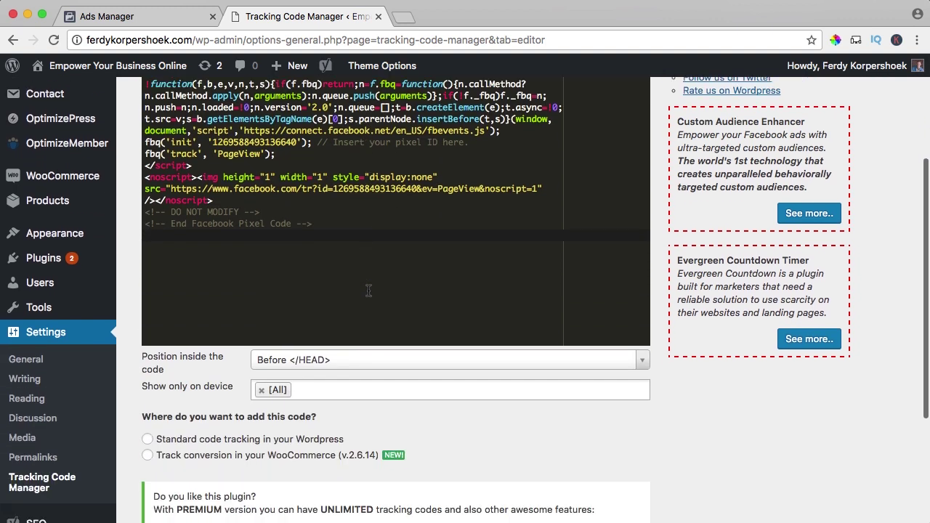
pyautogui.scroll(-2, 368, 290)
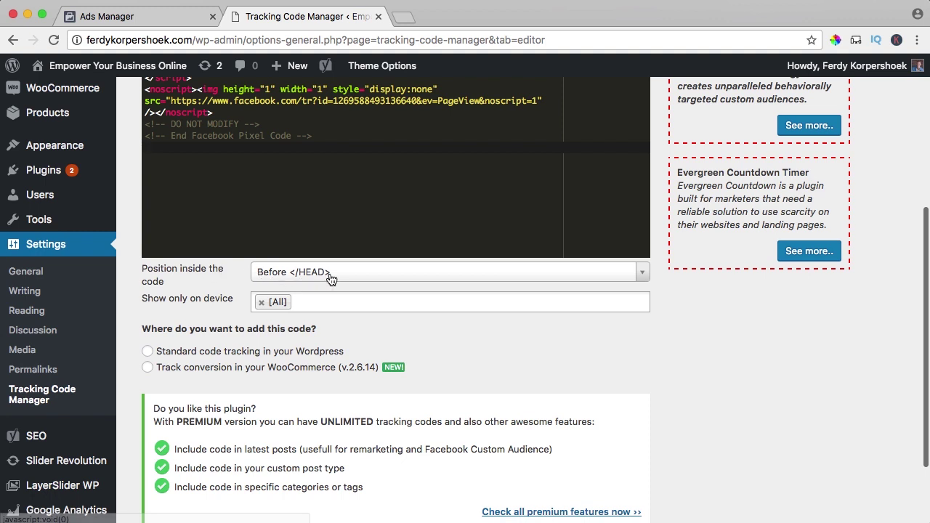
pyautogui.click(331, 274)
pyautogui.click(310, 312)
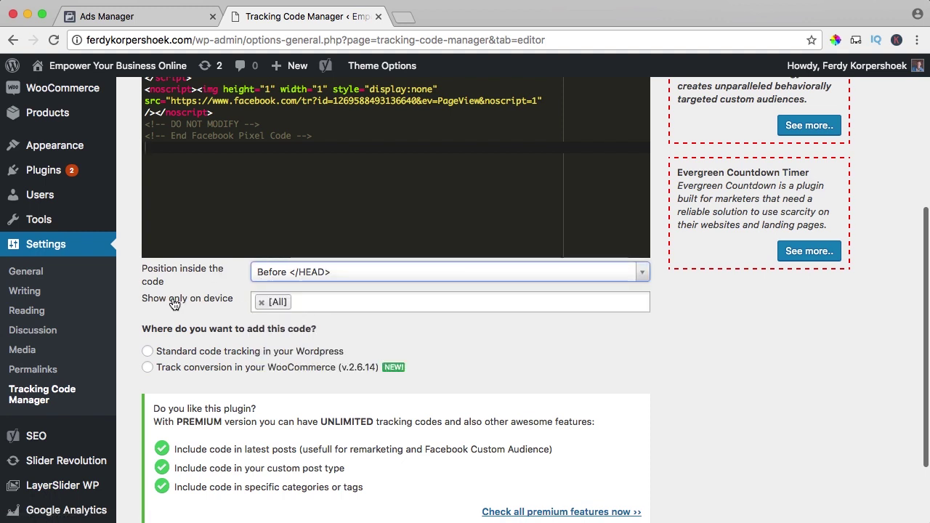
pyautogui.scroll(-3, 220, 301)
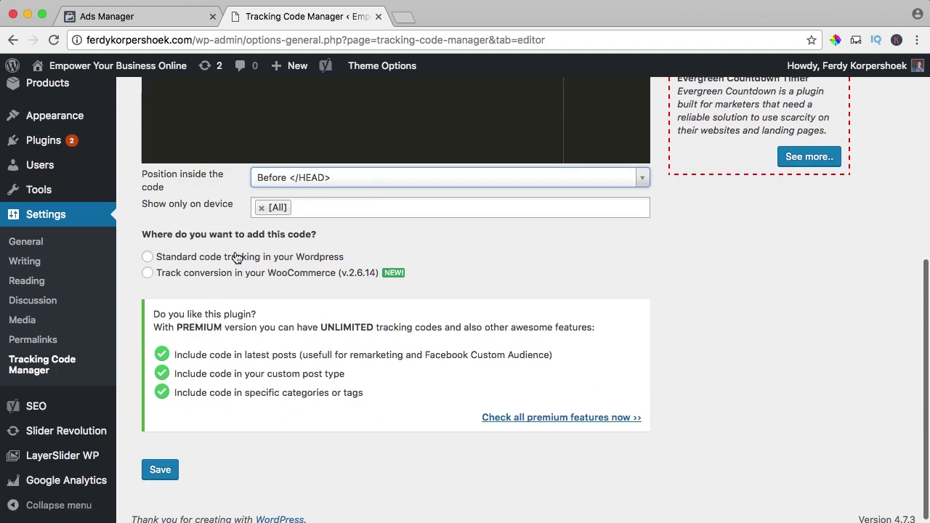
pyautogui.click(270, 261)
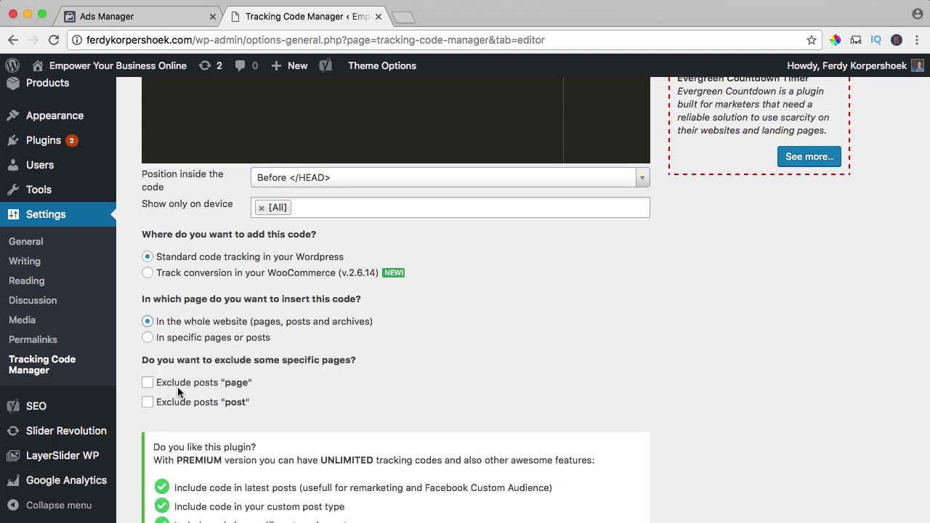
pyautogui.scroll(-4, 185, 407)
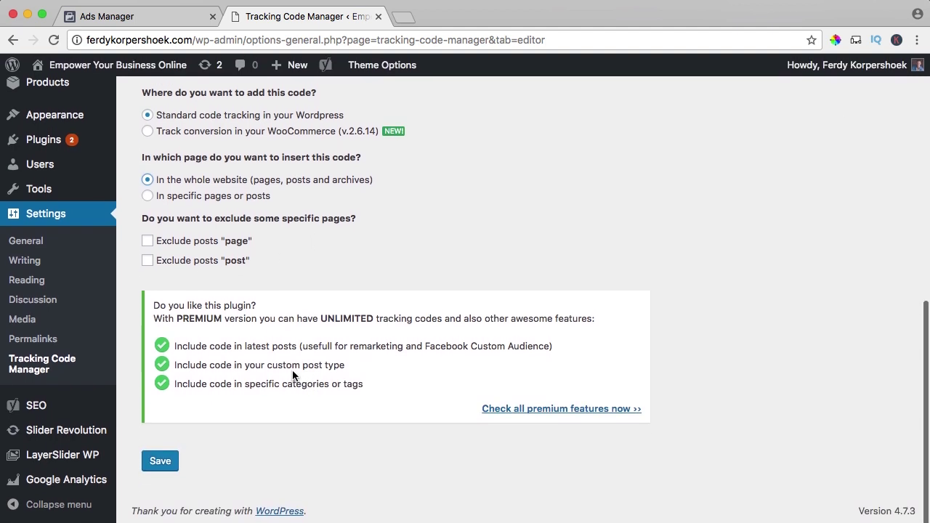
pyautogui.click(163, 463)
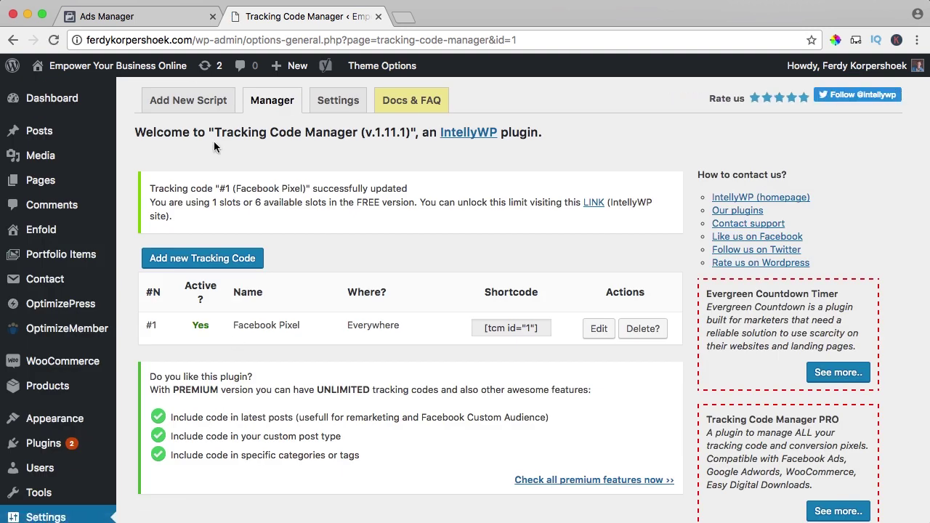
# Back in Ads Manager, move past the base code and event code instructions to Check Pixel Status.
pyautogui.click(163, 22)
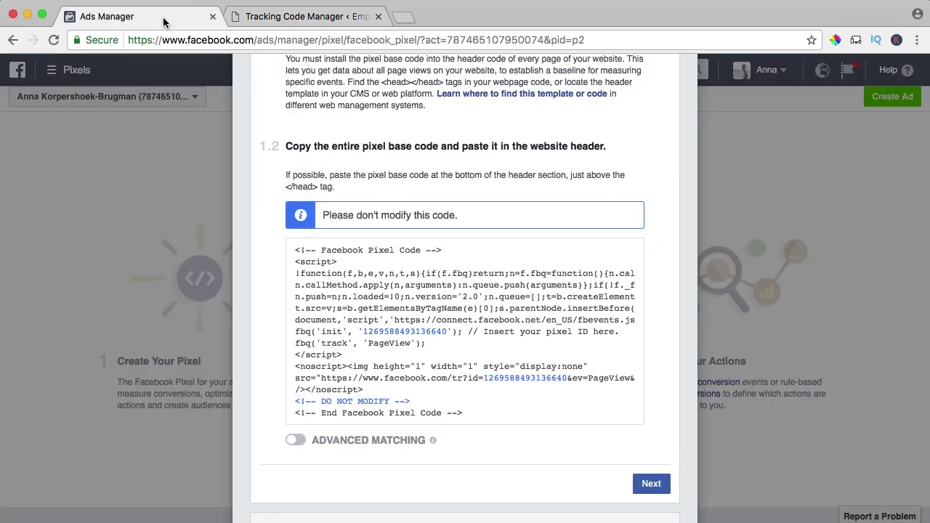
pyautogui.scroll(-5, 662, 387)
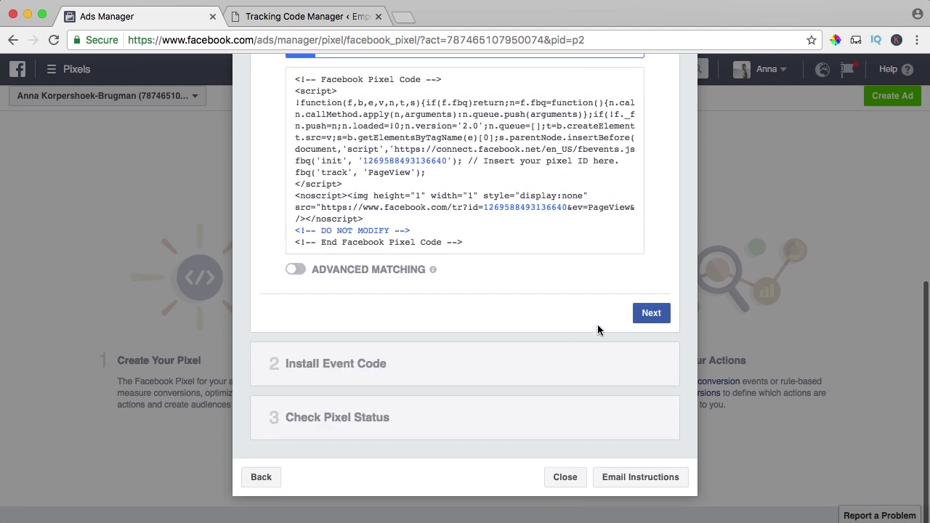
pyautogui.click(646, 318)
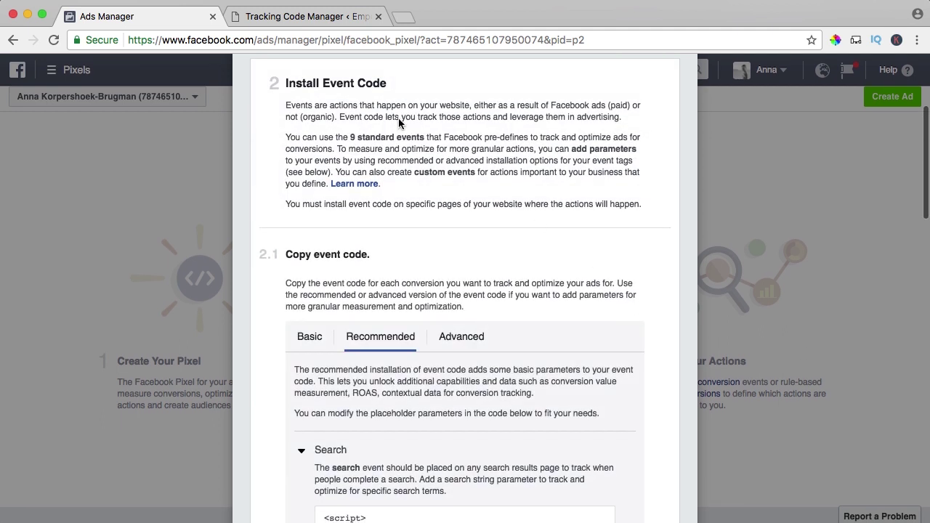
pyautogui.scroll(-10, 405, 204)
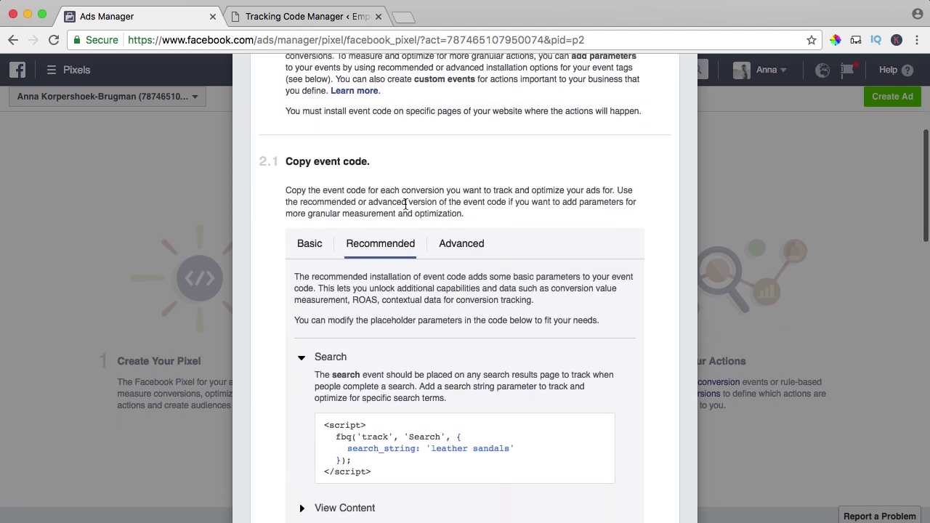
pyautogui.scroll(-12, 451, 164)
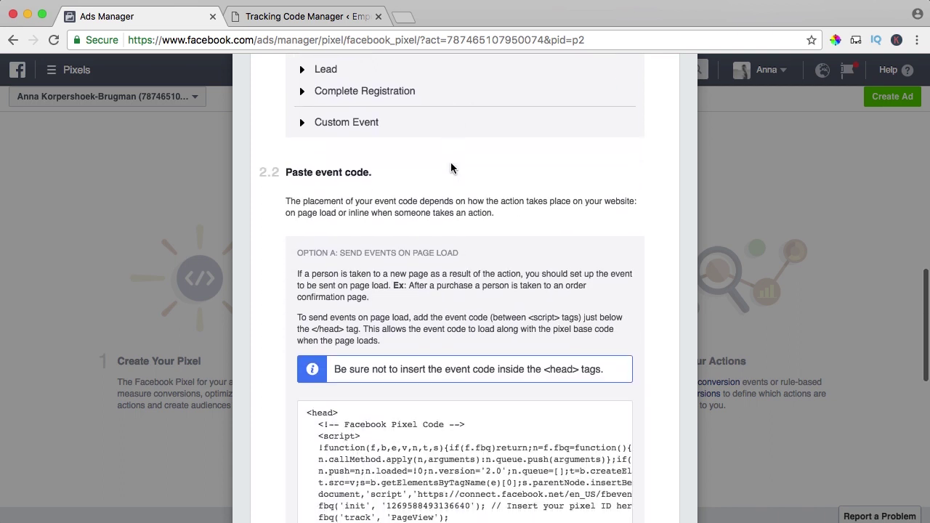
pyautogui.scroll(-4, 445, 168)
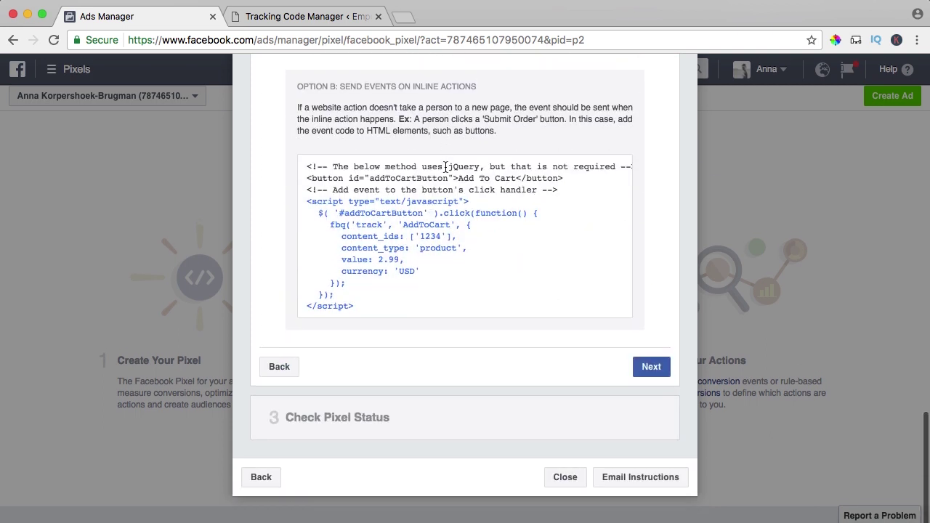
pyautogui.click(650, 368)
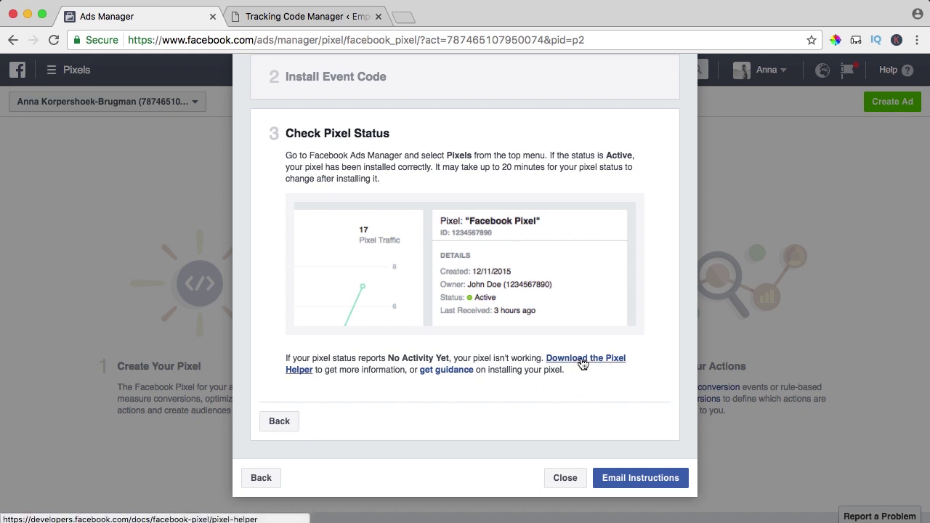
# Add the Facebook Pixel Helper extension to Chrome from its Web Store listing and dismiss the notice.
pyautogui.click(581, 360)
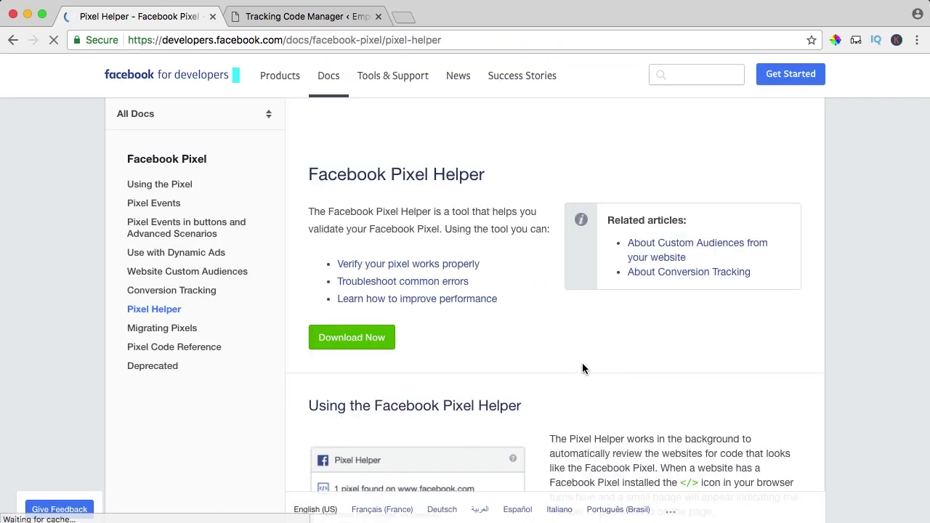
pyautogui.click(351, 342)
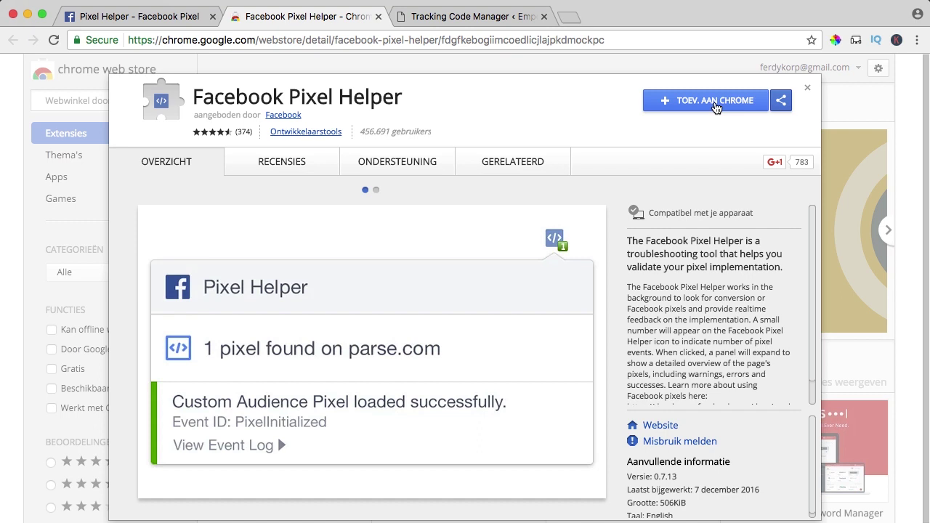
pyautogui.click(715, 102)
pyautogui.click(580, 131)
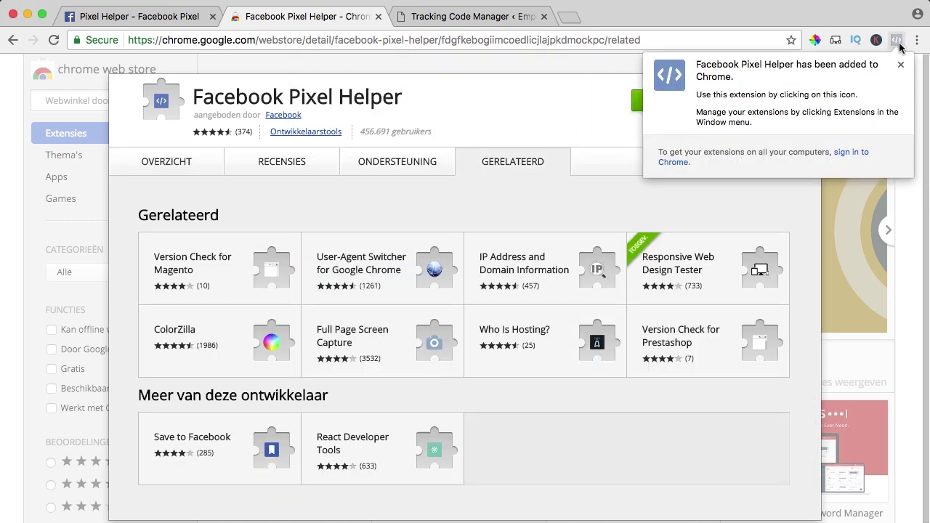
pyautogui.click(900, 65)
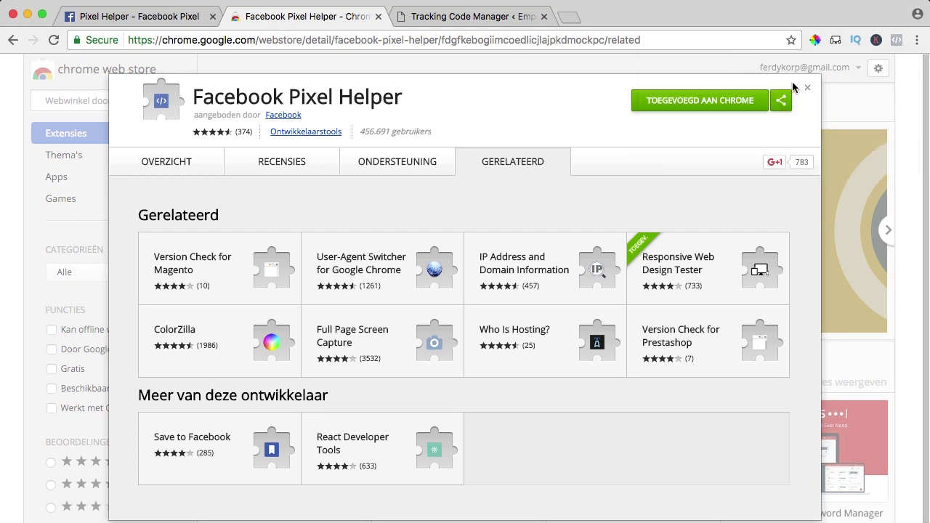
pyautogui.click(378, 16)
pyautogui.click(322, 20)
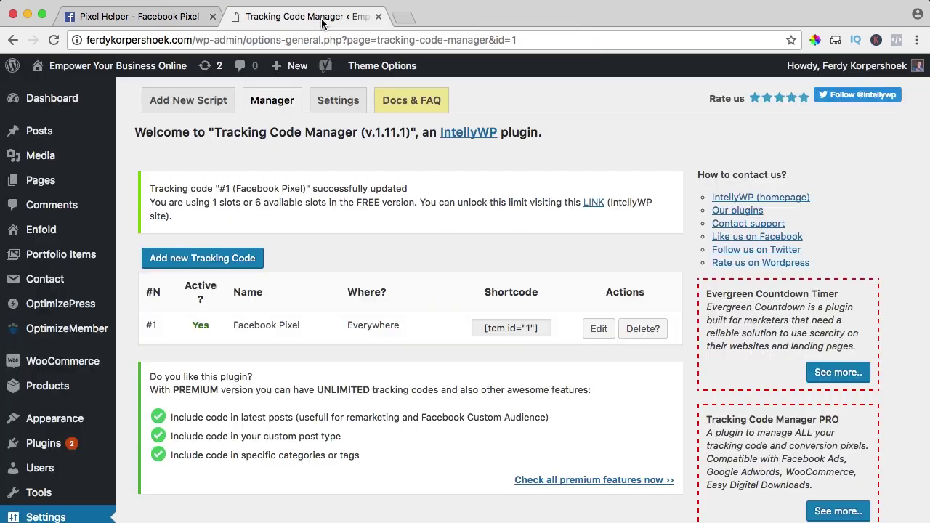
pyautogui.moveTo(142, 71)
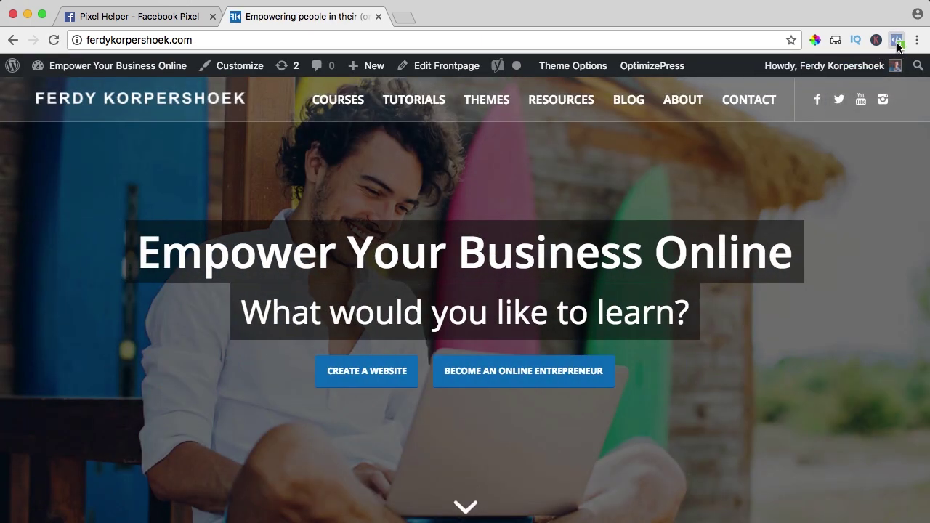
pyautogui.click(898, 44)
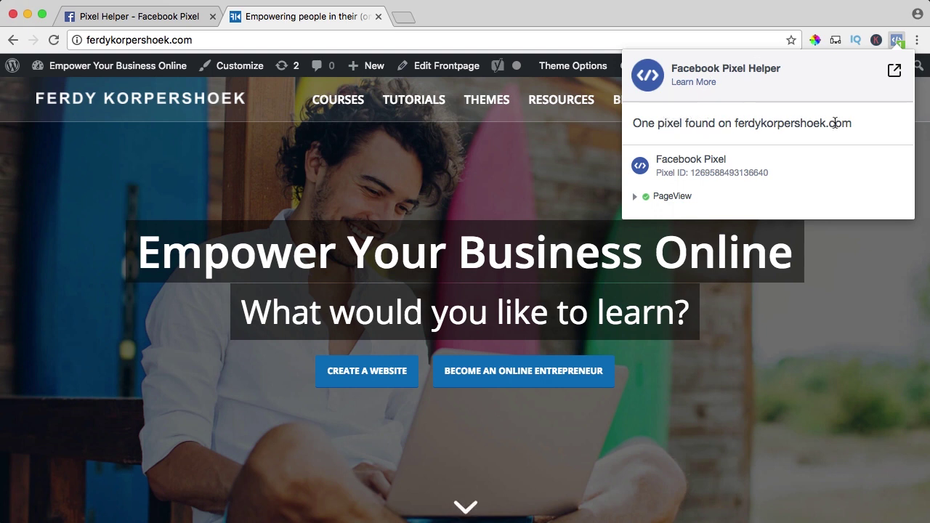
pyautogui.click(636, 199)
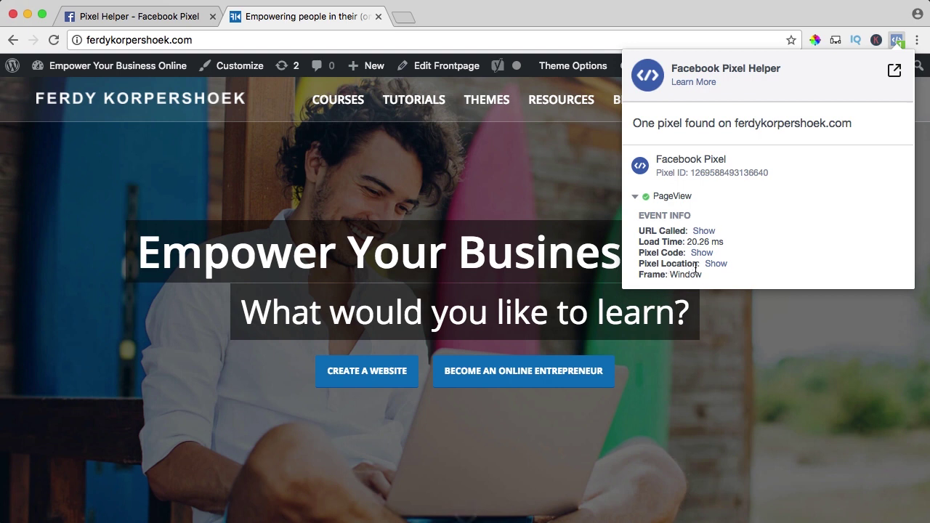
pyautogui.click(375, 184)
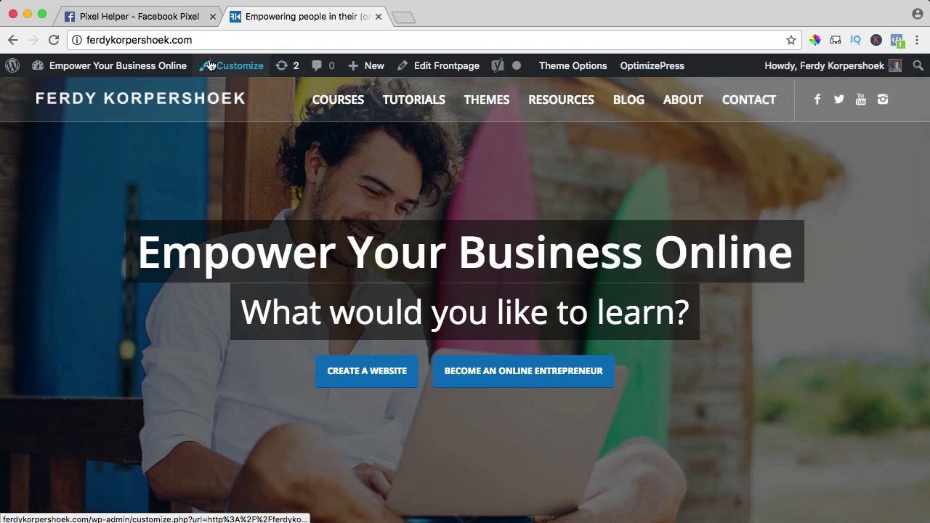
# Deactivate Tracking Code Manager in Plugins and check the site with Pixel Helper.
pyautogui.click(141, 69)
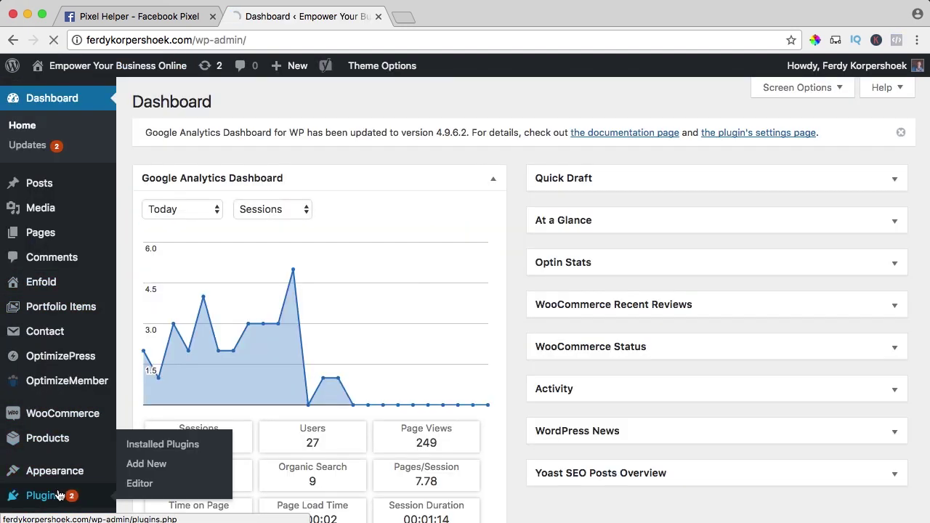
pyautogui.click(51, 494)
pyautogui.scroll(-5, 296, 336)
pyautogui.scroll(-3, 295, 336)
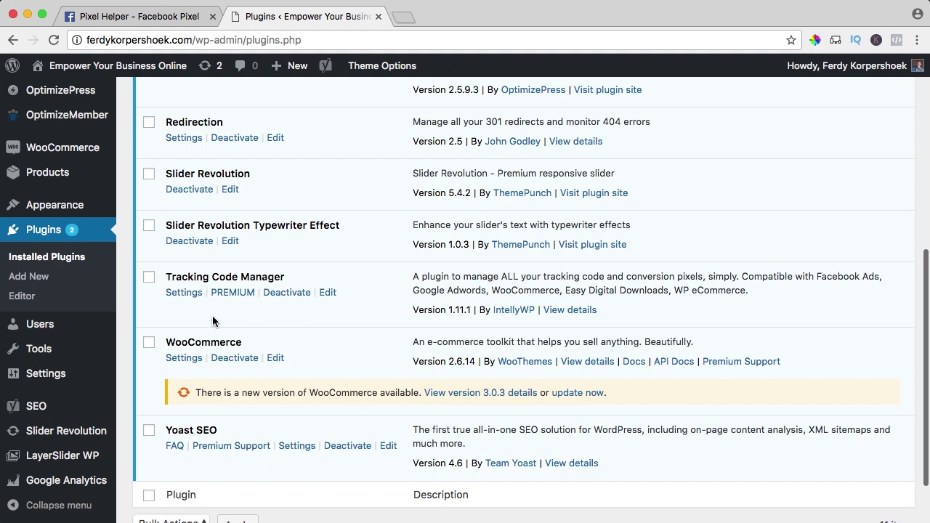
pyautogui.click(287, 293)
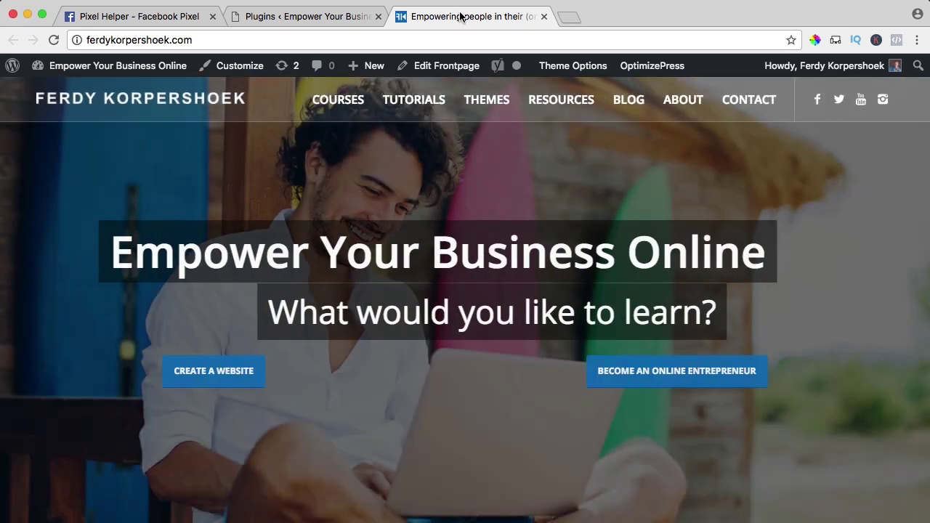
pyautogui.click(896, 39)
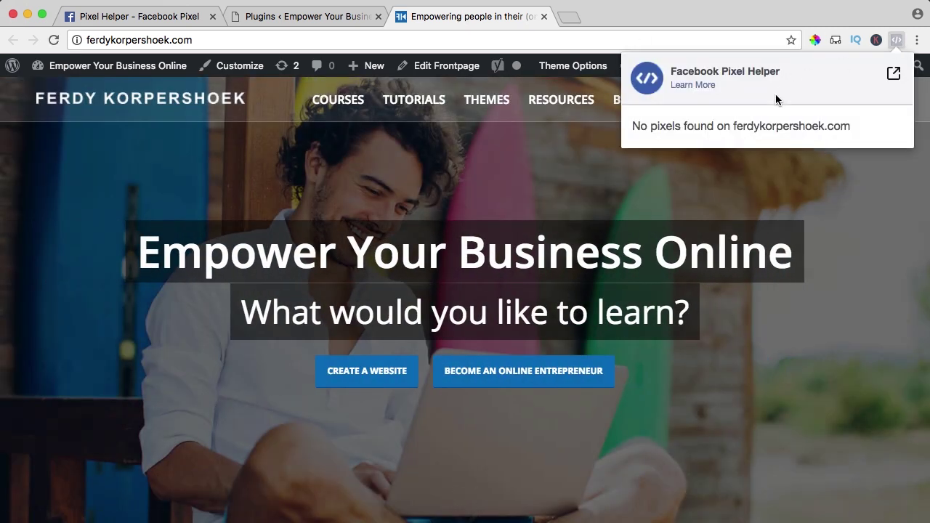
# Reactivate Tracking Code Manager and reload the live site's home page.
pyautogui.click(315, 16)
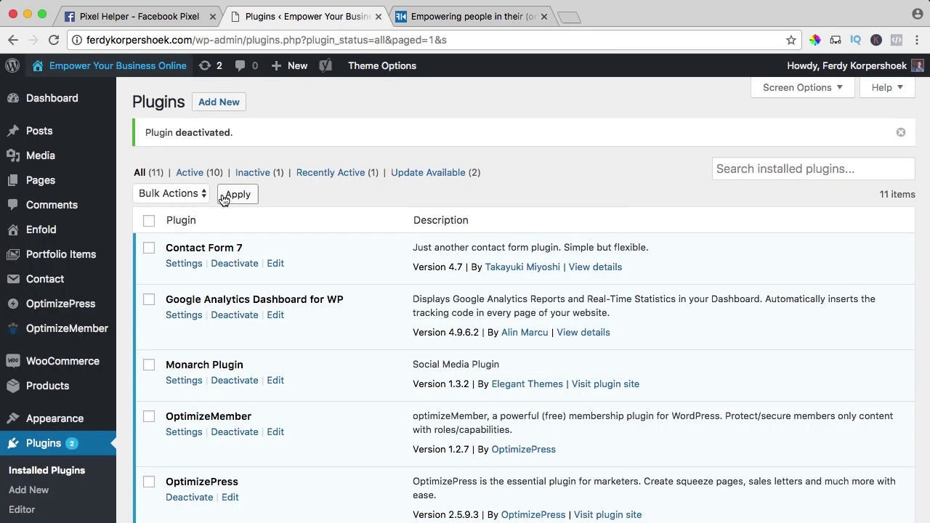
pyautogui.scroll(-5, 270, 253)
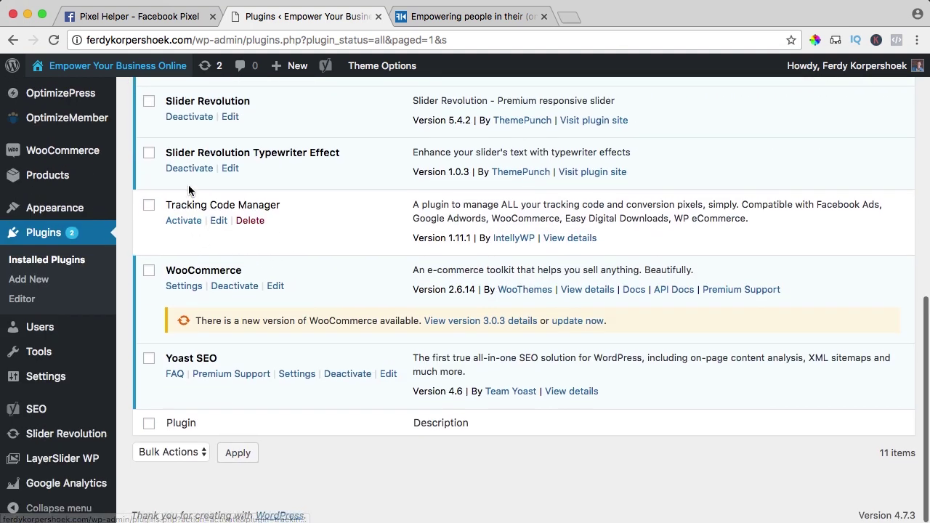
pyautogui.click(182, 223)
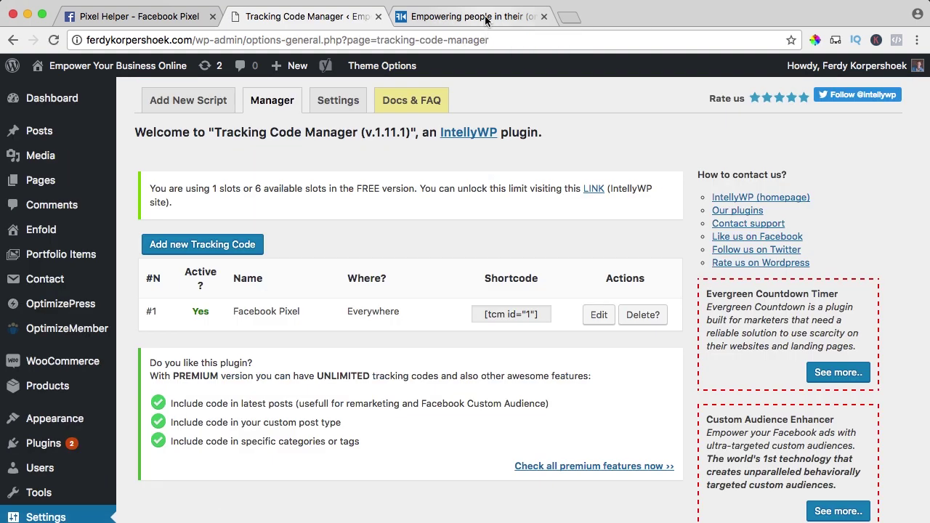
pyautogui.click(487, 16)
pyautogui.press('super+r')
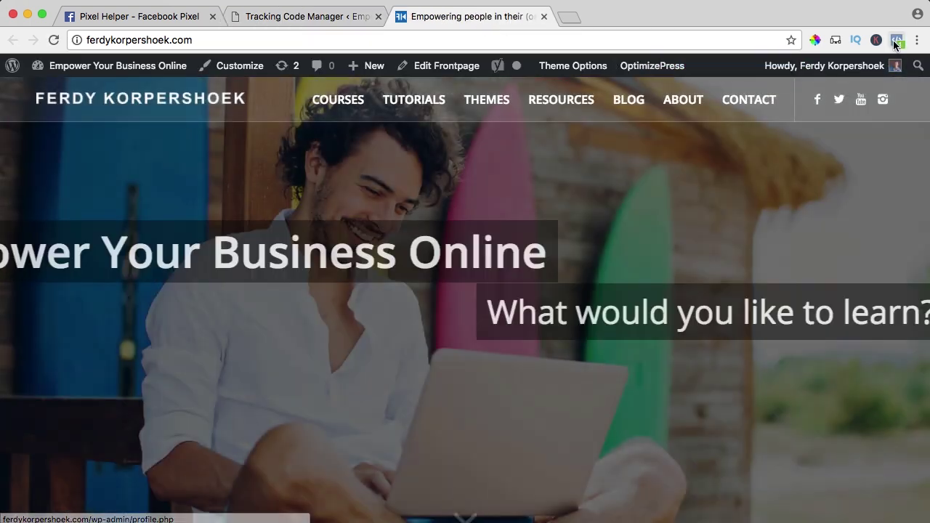
# Return from the Pixel Helper docs to the FerdyKorpershoek.com pixel's page in Ads Manager.
pyautogui.click(166, 19)
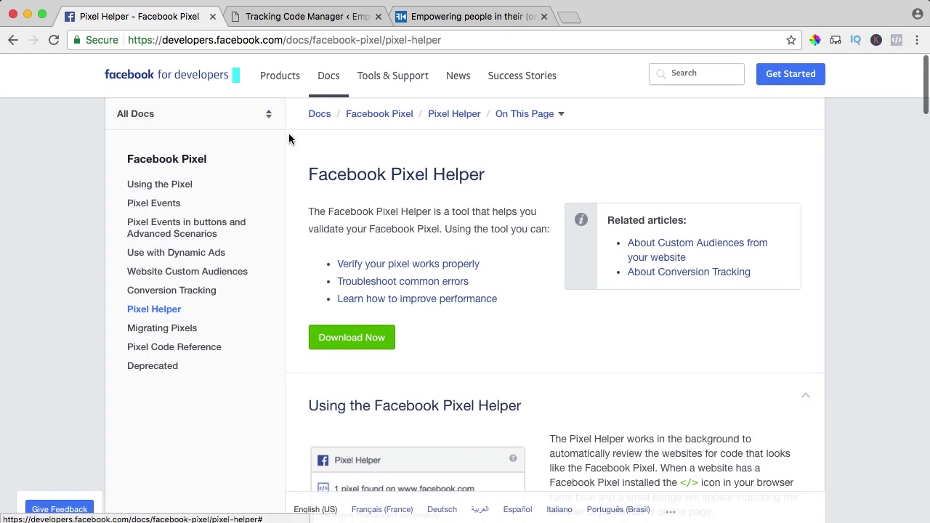
pyautogui.click(9, 42)
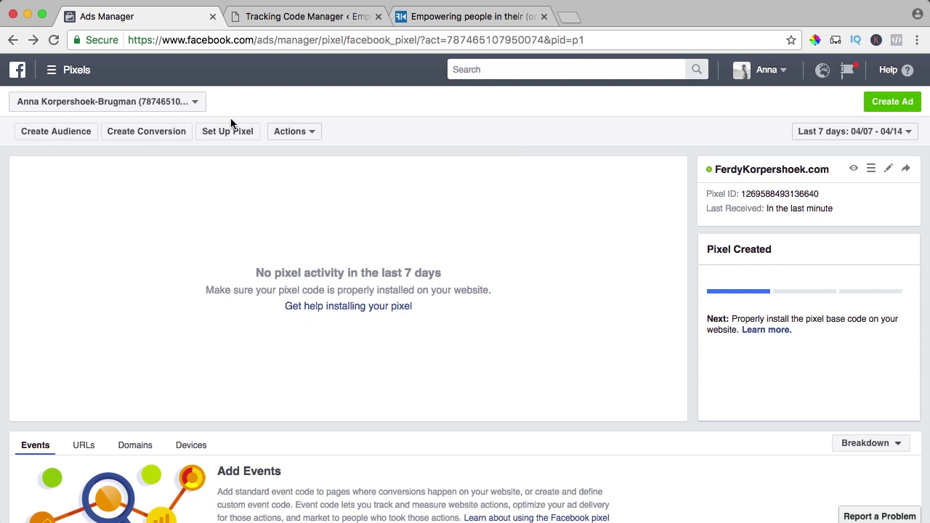
# In Ads Manager, show the full standard-events code table and select the Lead code fbq('track', 'Lead');.
pyautogui.click(141, 136)
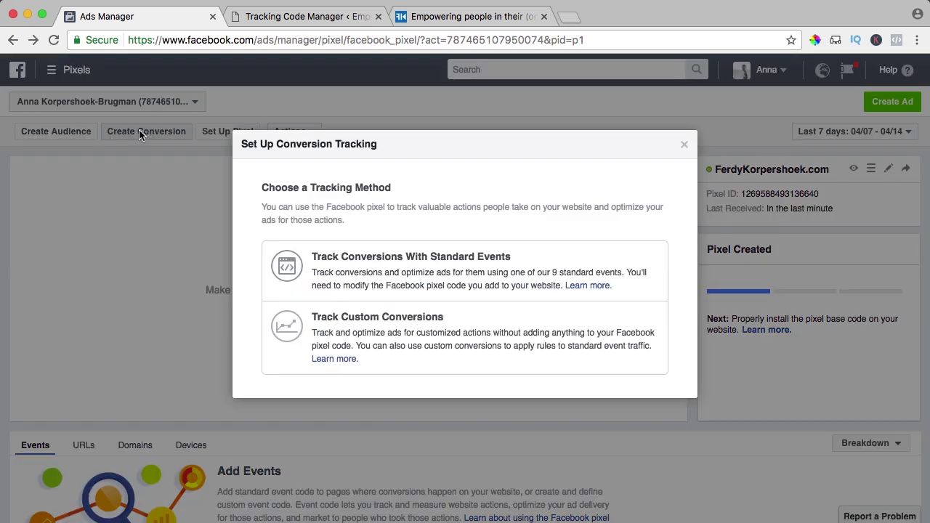
pyautogui.click(414, 265)
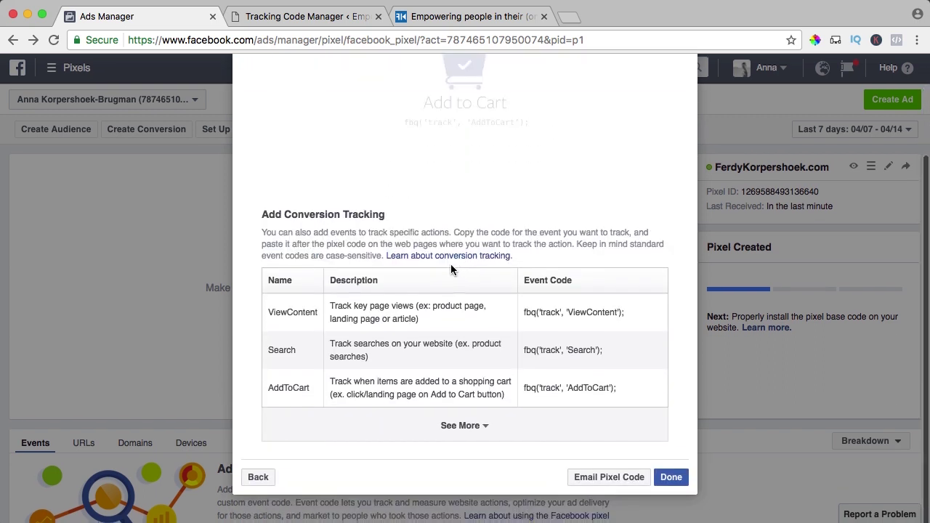
pyautogui.click(455, 430)
pyautogui.scroll(-5, 346, 332)
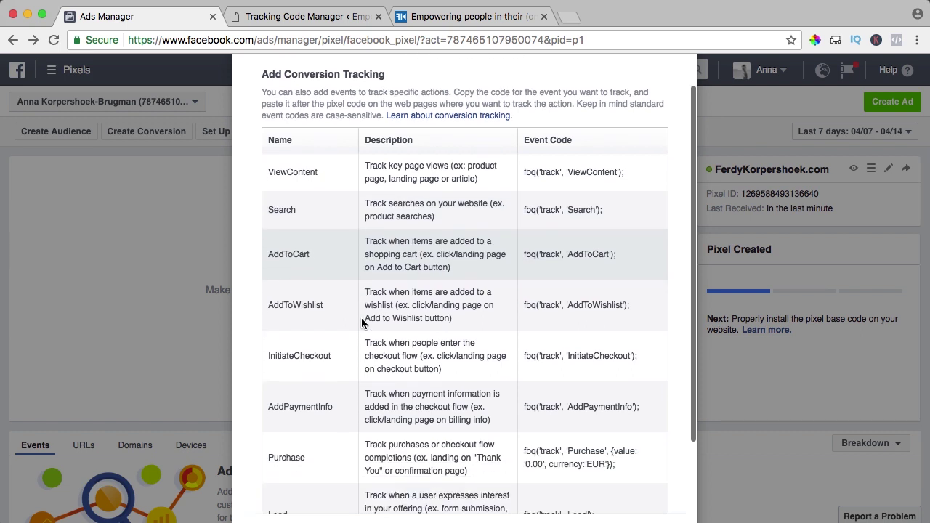
pyautogui.scroll(-5, 361, 323)
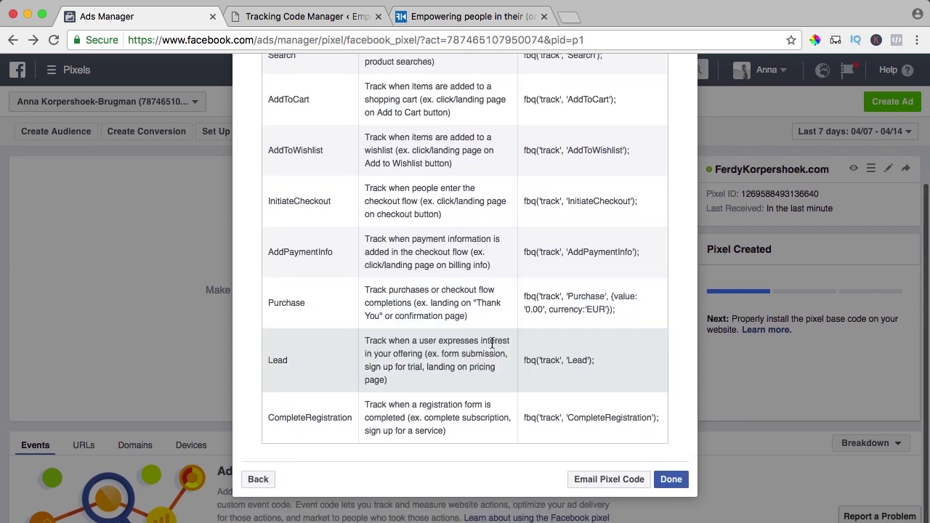
pyautogui.moveTo(389, 366); pyautogui.dragTo(364, 367)
pyautogui.click(408, 366)
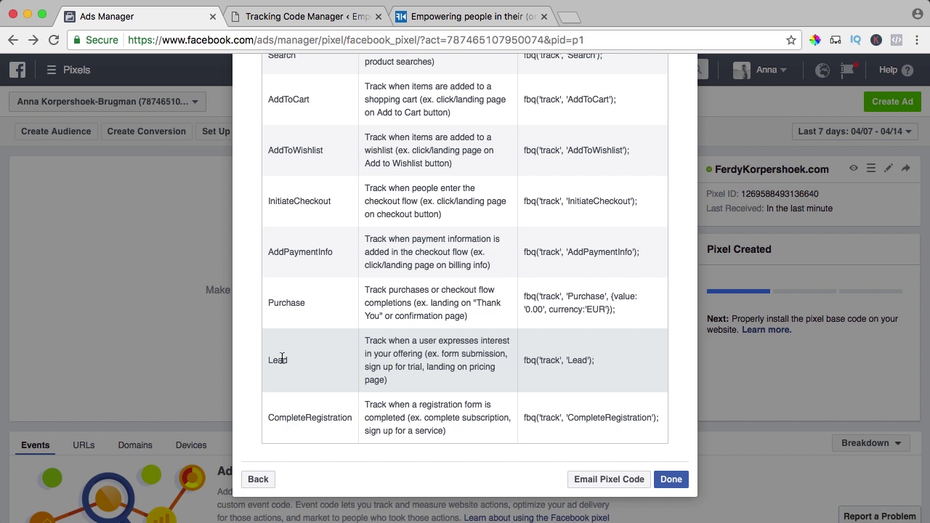
pyautogui.moveTo(610, 362); pyautogui.dragTo(521, 360)
pyautogui.moveTo(608, 363); pyautogui.dragTo(523, 361)
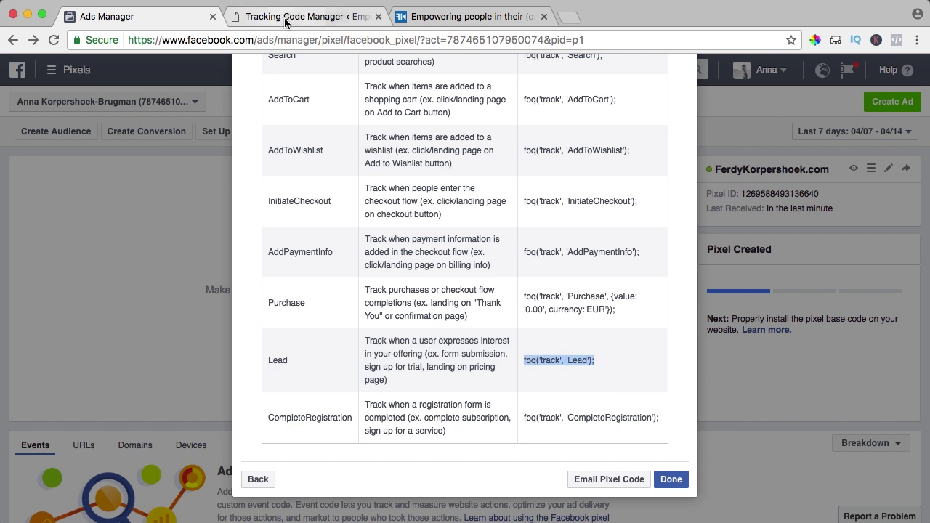
# In Tracking Code Manager, select all the Facebook Pixel code and save it again.
pyautogui.click(287, 18)
pyautogui.scroll(-2, 436, 243)
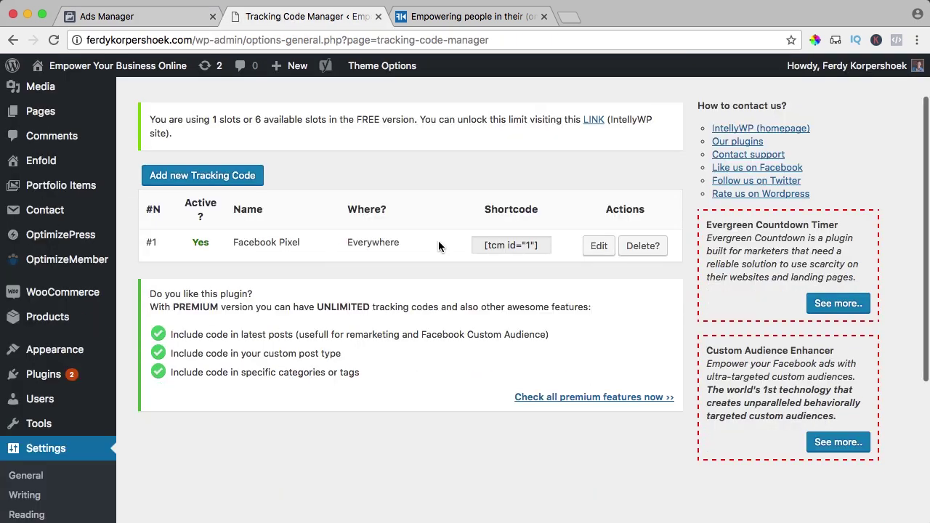
pyautogui.click(591, 248)
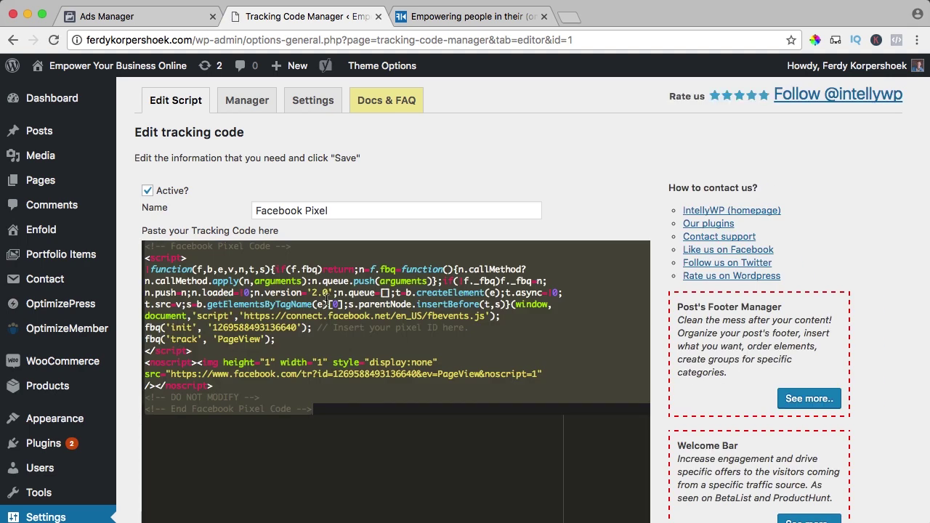
pyautogui.click(328, 305)
pyautogui.press('super+a')
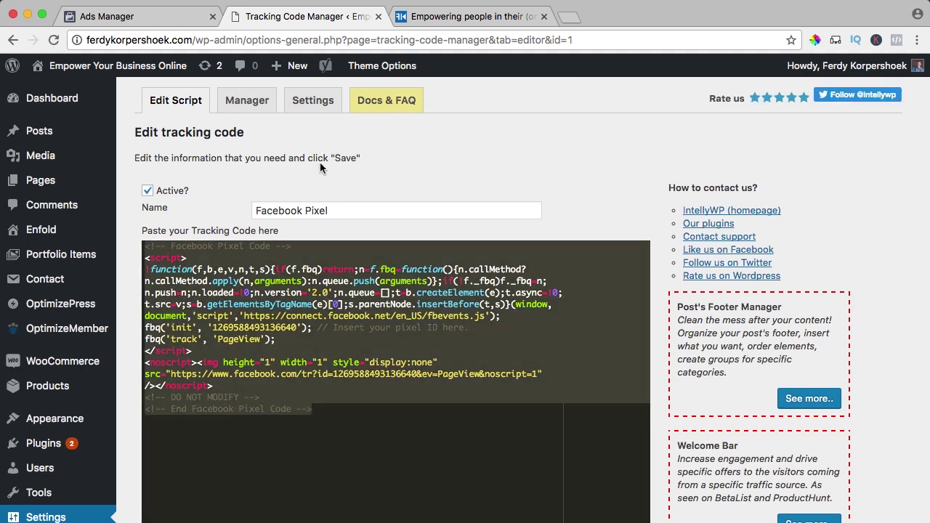
pyautogui.scroll(-10, 380, 208)
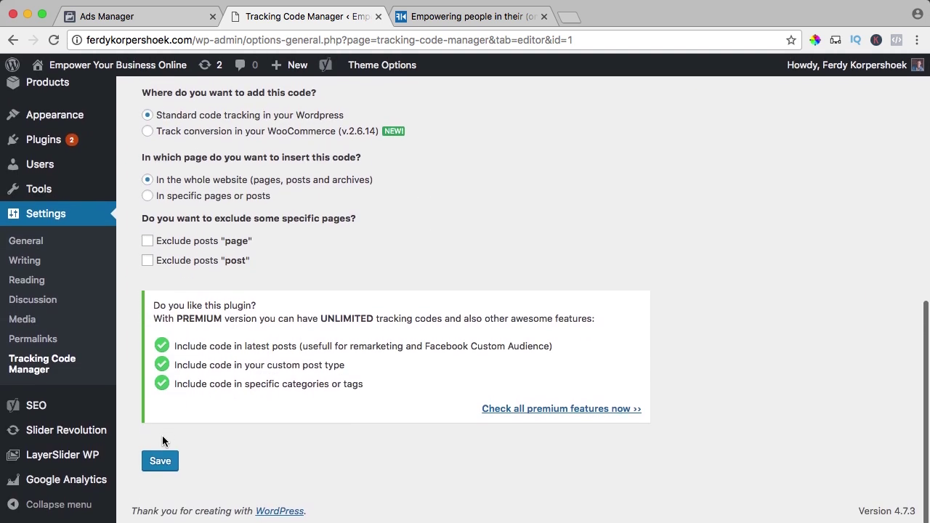
pyautogui.click(160, 458)
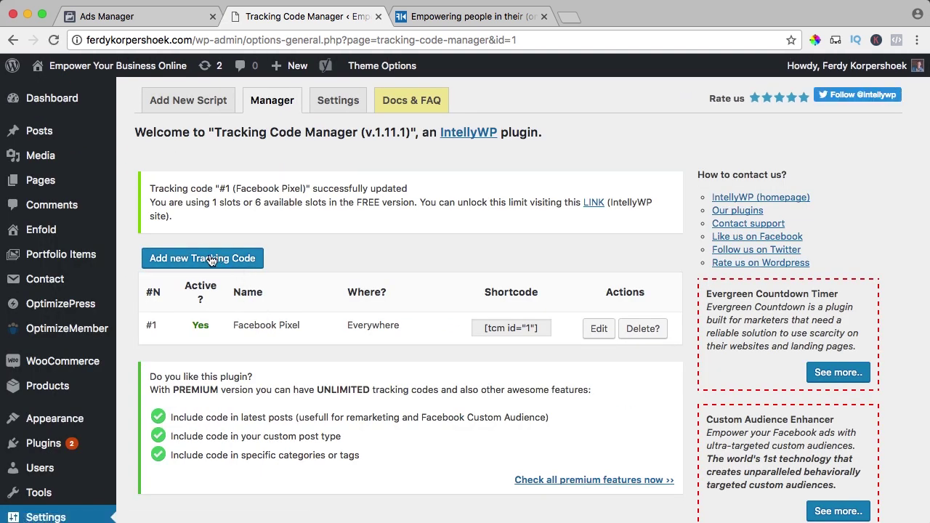
# Create a new tracking code named 'Ebook Optin' and paste the Facebook pixel base code into it.
pyautogui.click(201, 262)
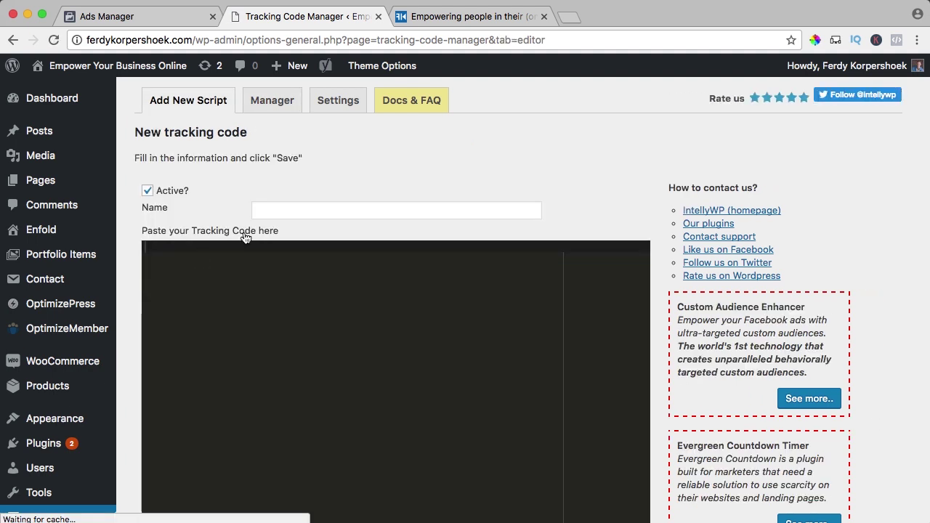
pyautogui.click(285, 214)
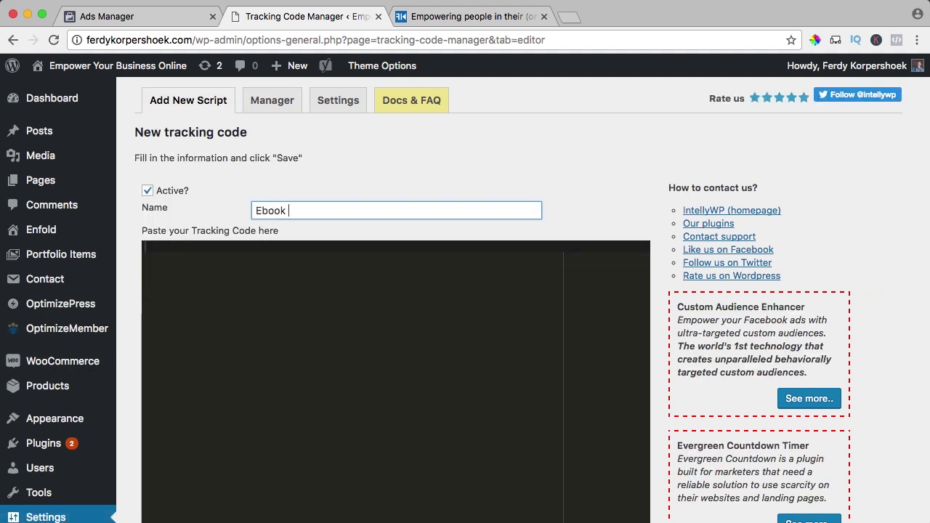
pyautogui.write('Ebook Optin')
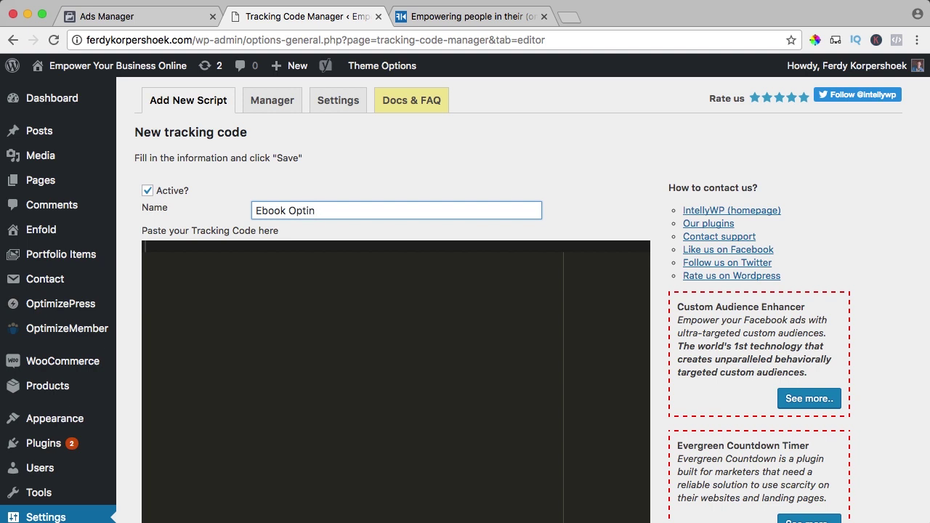
pyautogui.click(286, 278)
pyautogui.press('super+v')
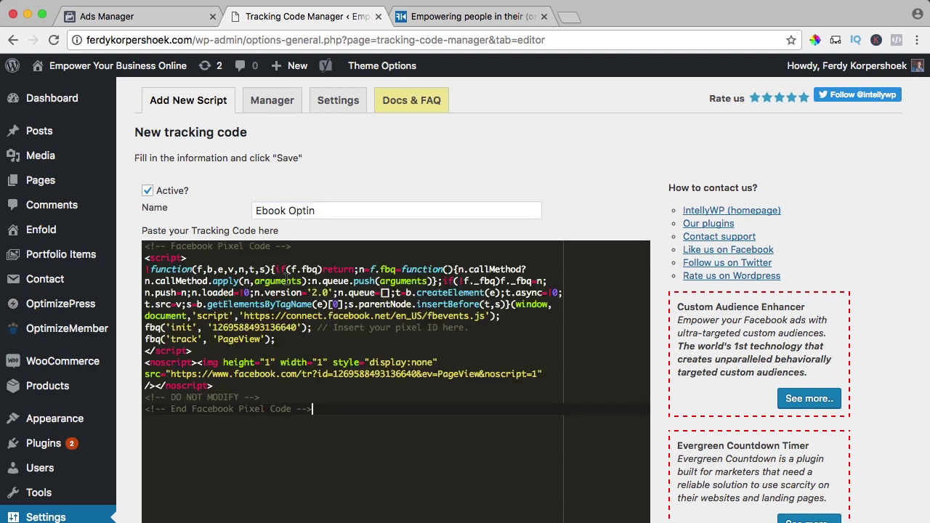
# Copy the fbq('track', 'Lead'); code from Ads Manager and return to the Ebook Optin editor.
pyautogui.click(158, 17)
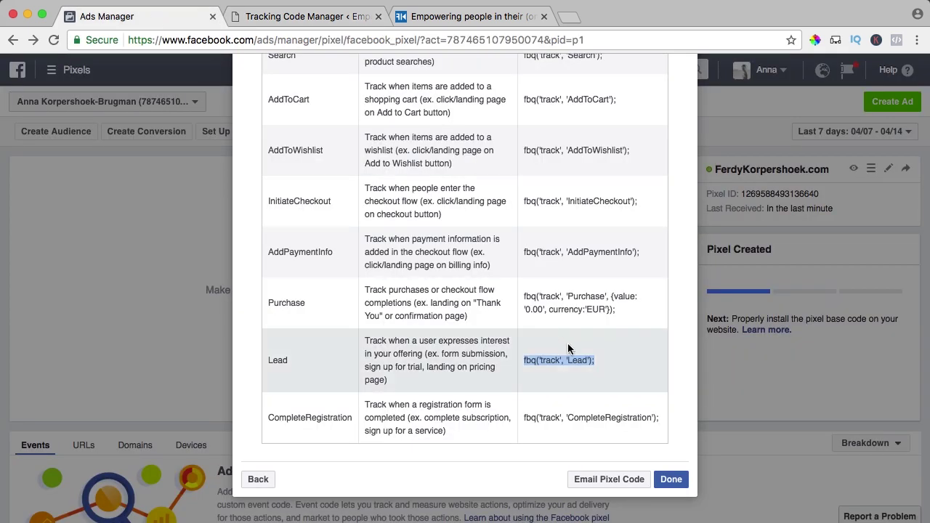
pyautogui.rightClick(547, 360)
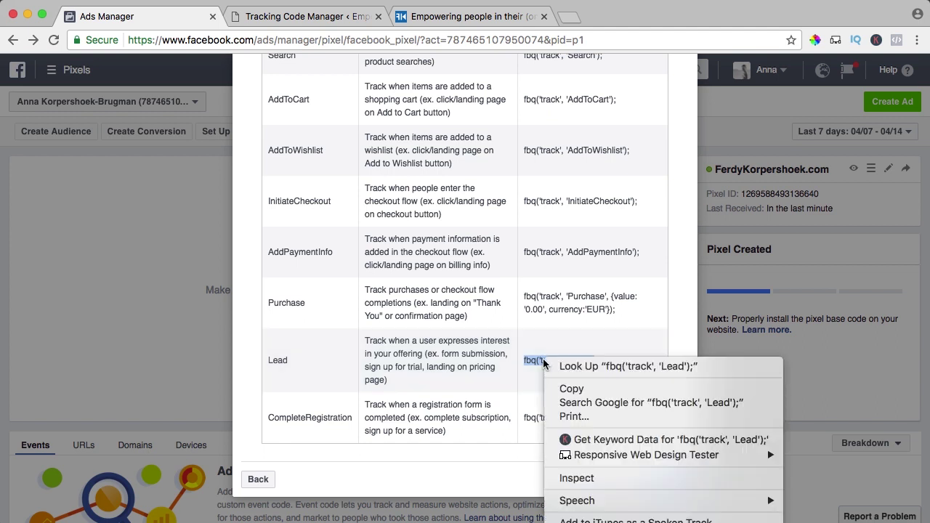
pyautogui.click(569, 389)
pyautogui.click(273, 17)
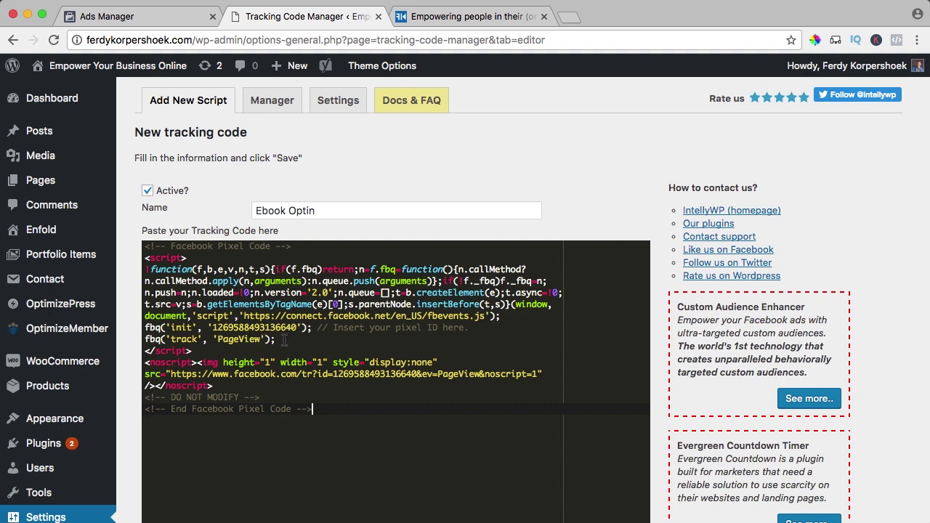
# Paste fbq('track', 'Lead'); on a new line directly below the PageView line.
pyautogui.moveTo(284, 340); pyautogui.dragTo(144, 338)
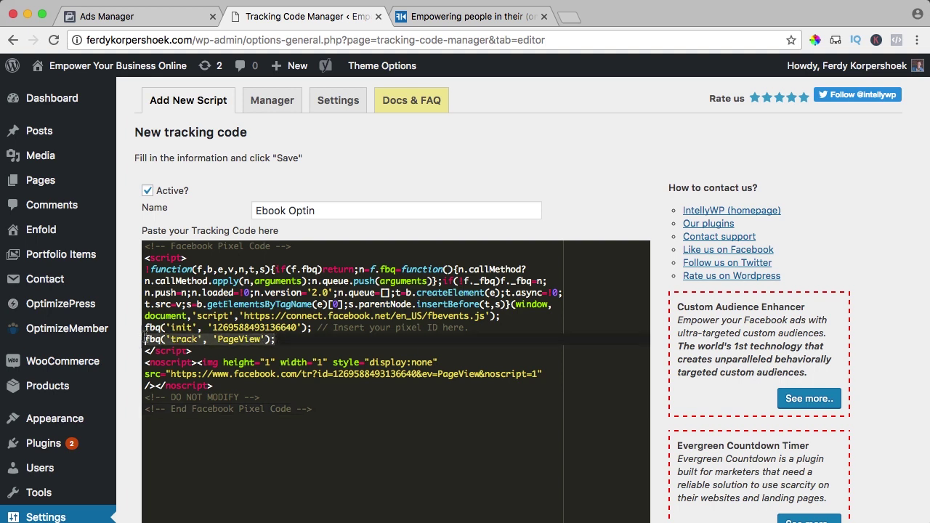
pyautogui.click(261, 339)
pyautogui.moveTo(283, 339); pyautogui.dragTo(144, 341)
pyautogui.click(281, 339)
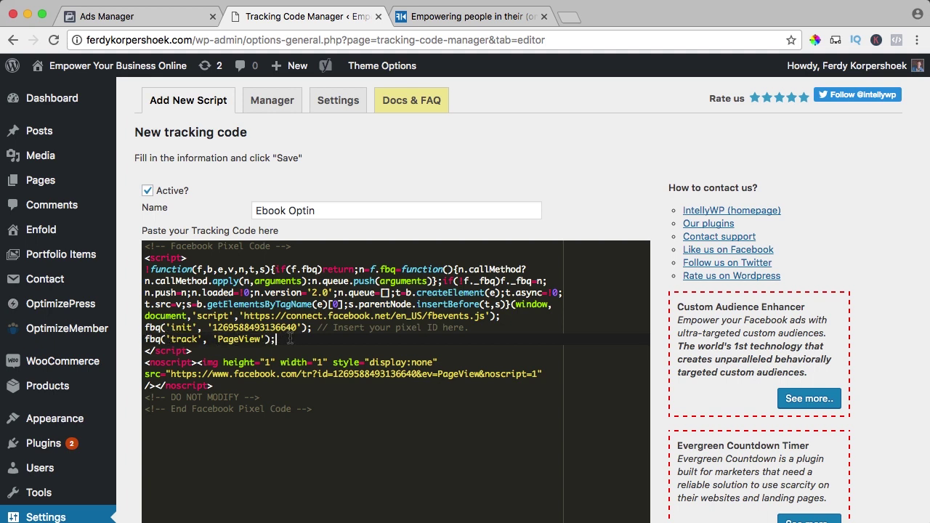
pyautogui.press('Return')
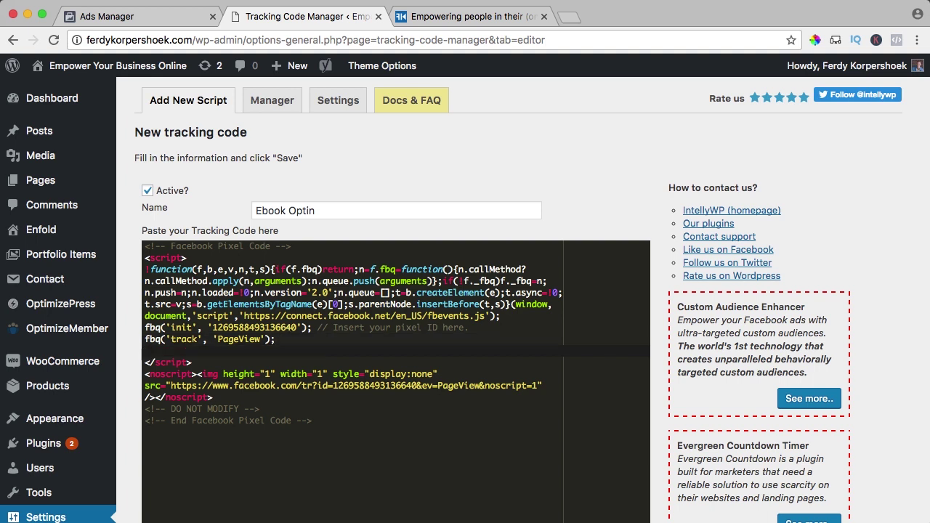
pyautogui.press('super+v')
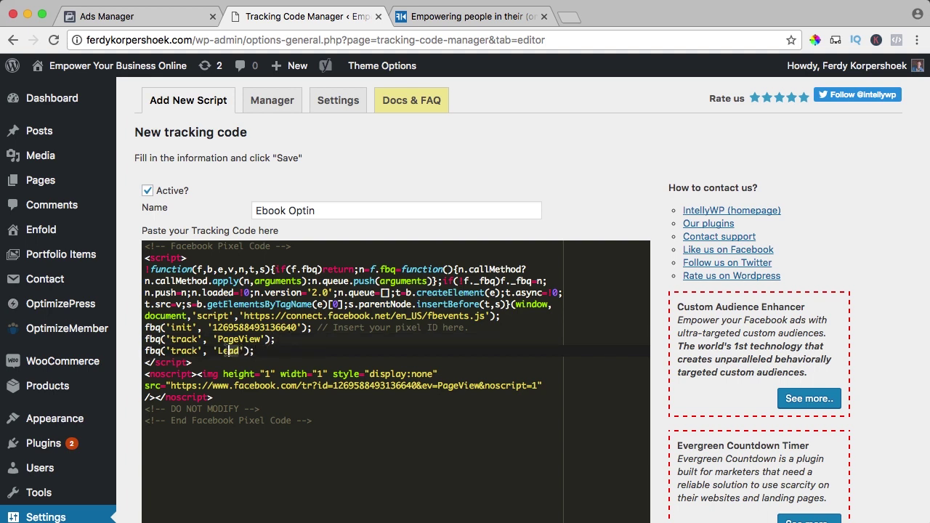
pyautogui.click(219, 351)
pyautogui.click(154, 339)
# Choose standard code tracking limited to specific pages or posts, and open the site's /welcome page.
pyautogui.scroll(-10, 268, 341)
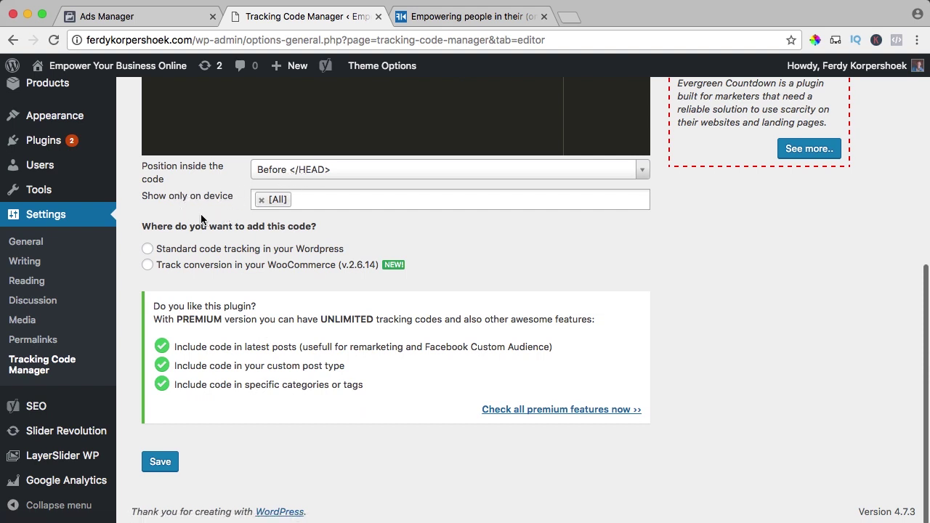
pyautogui.click(187, 251)
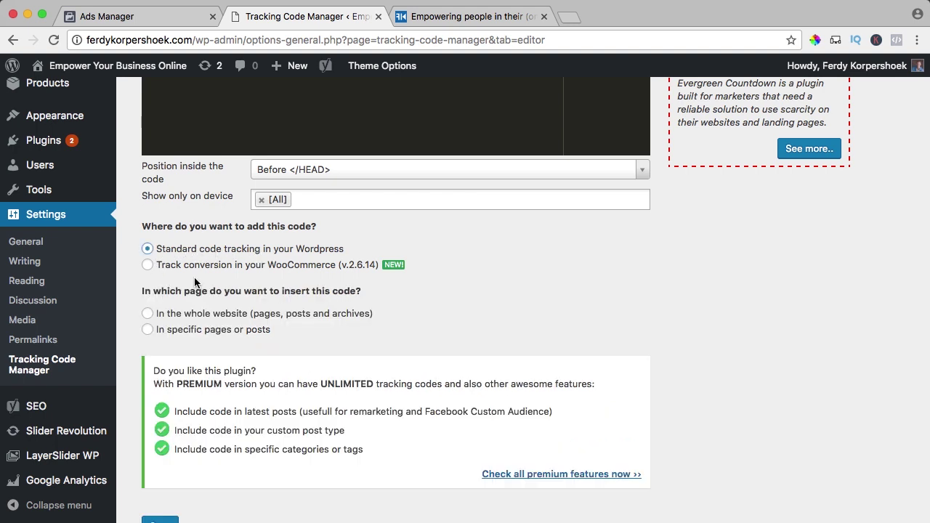
pyautogui.click(148, 332)
pyautogui.scroll(-2, 174, 331)
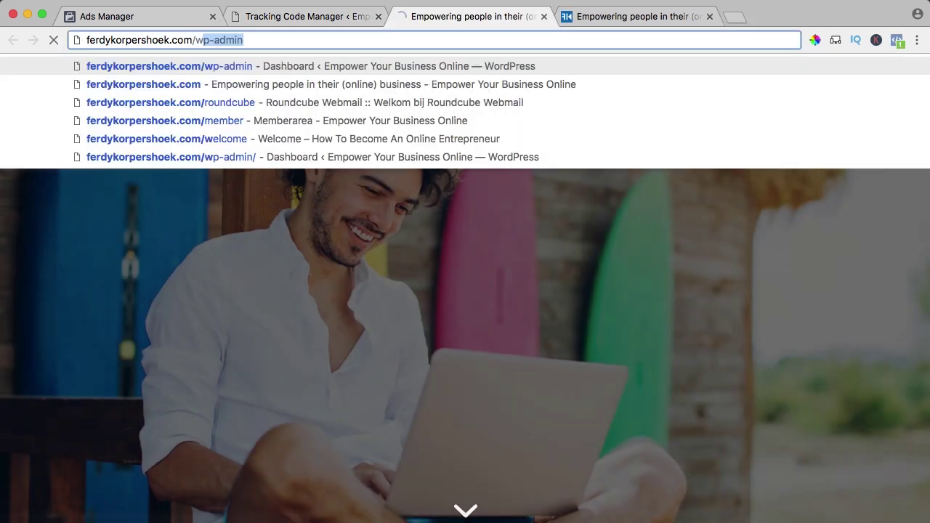
pyautogui.press('Return')
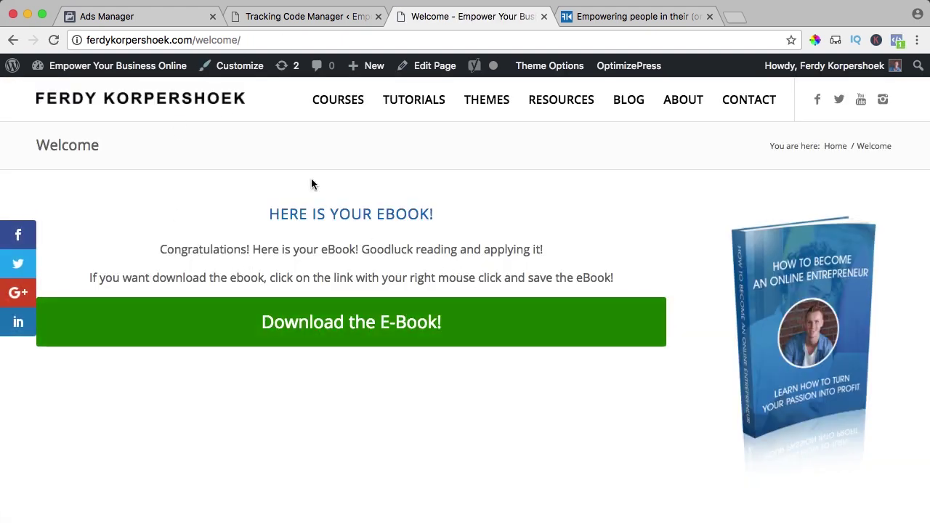
pyautogui.click(204, 39)
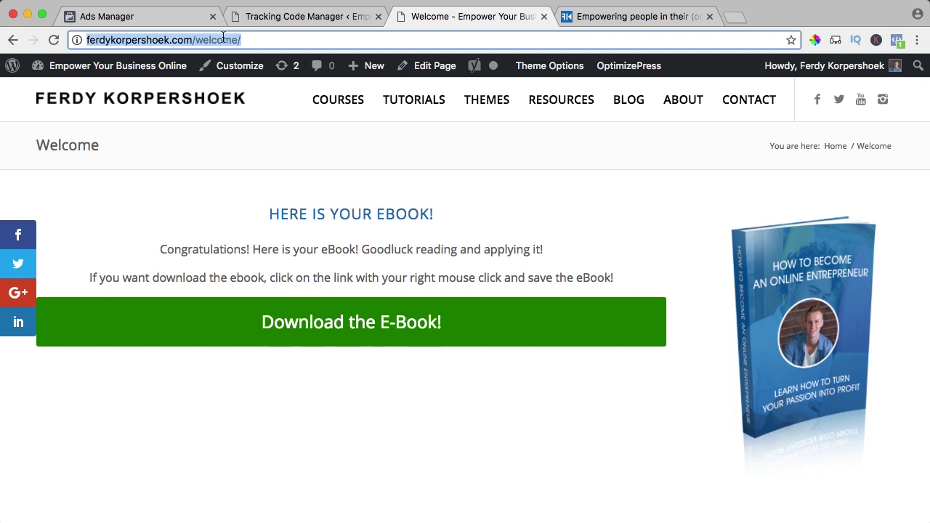
# Include the code on pages, remove [All], and pick the Welcome page.
pyautogui.click(304, 16)
pyautogui.scroll(-1, 300, 305)
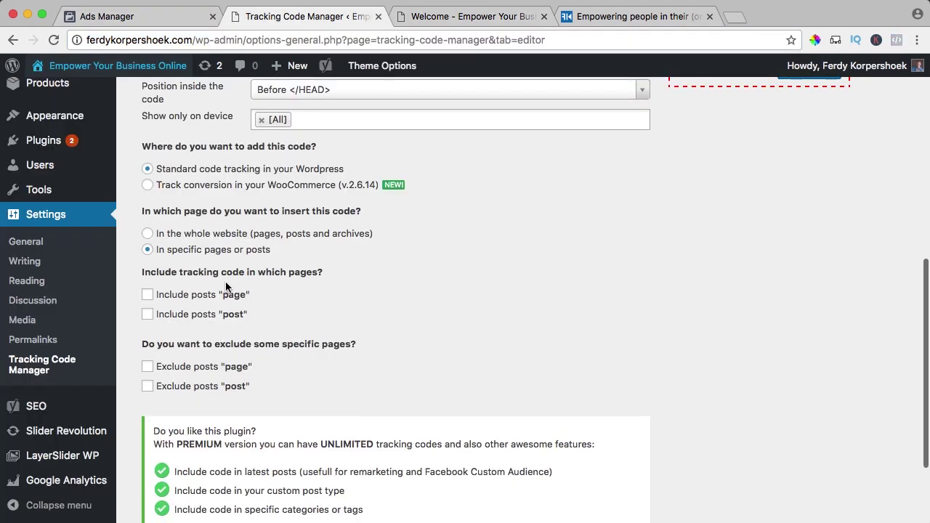
pyautogui.click(148, 294)
pyautogui.click(153, 316)
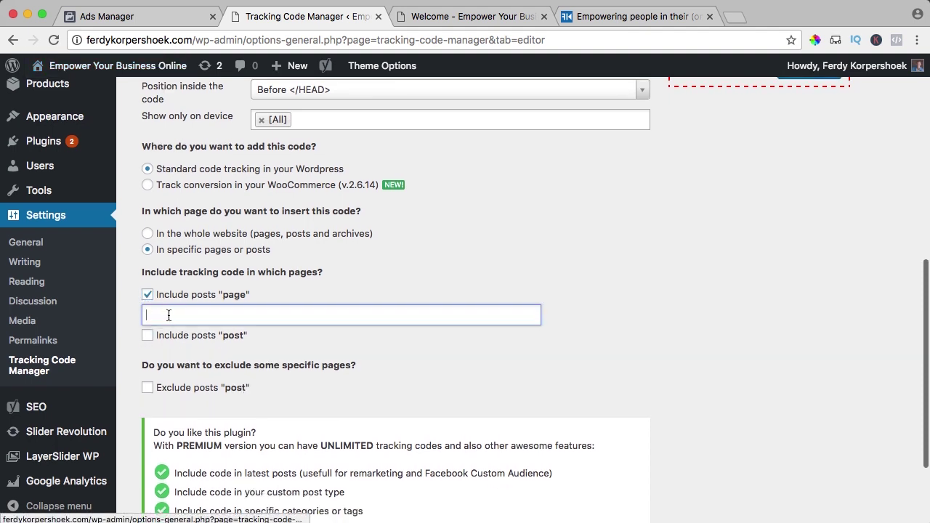
pyautogui.click(173, 315)
pyautogui.write('we')
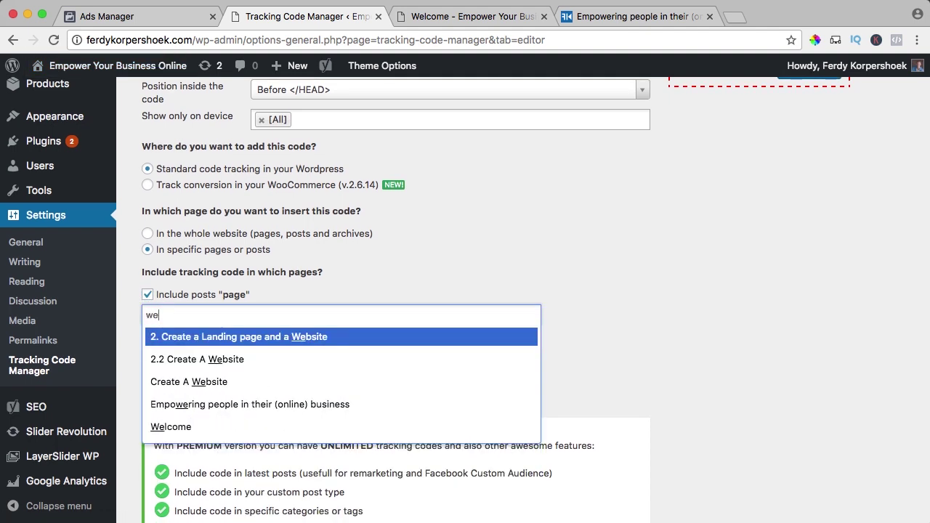
pyautogui.write('lcome')
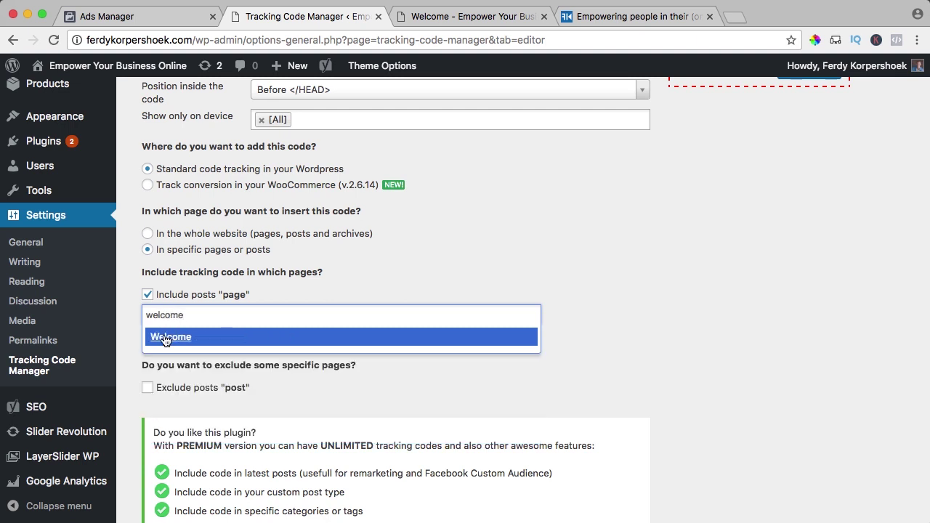
pyautogui.click(166, 337)
# Review the Lead event line and save the Ebook Optin tracking code.
pyautogui.scroll(10, 224, 306)
pyautogui.scroll(-10, 280, 239)
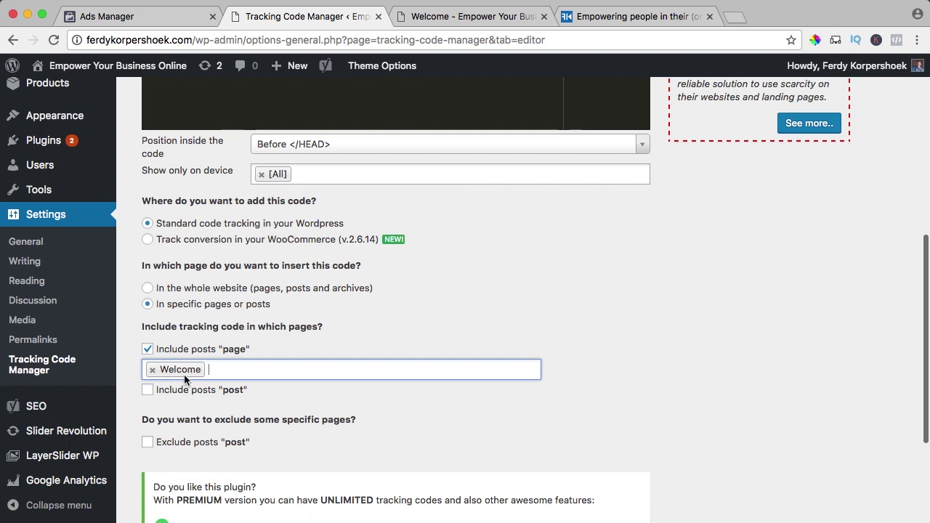
pyautogui.scroll(10, 313, 322)
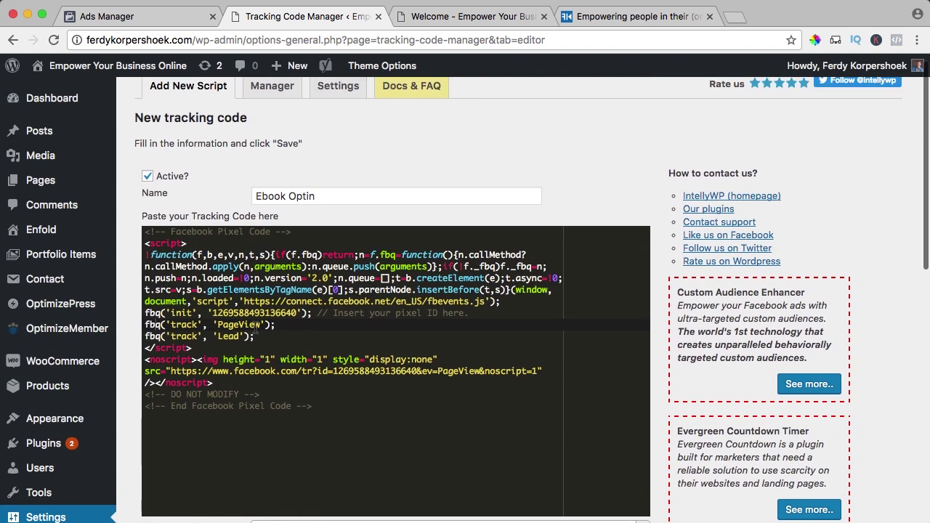
pyautogui.moveTo(253, 335); pyautogui.dragTo(147, 336)
pyautogui.moveTo(280, 336); pyautogui.dragTo(143, 339)
pyautogui.scroll(-10, 254, 336)
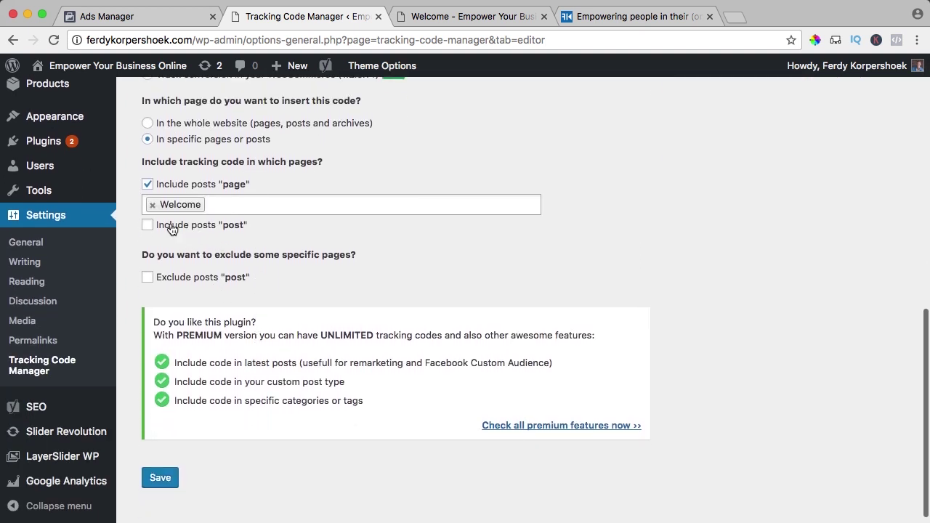
pyautogui.scroll(-2, 189, 282)
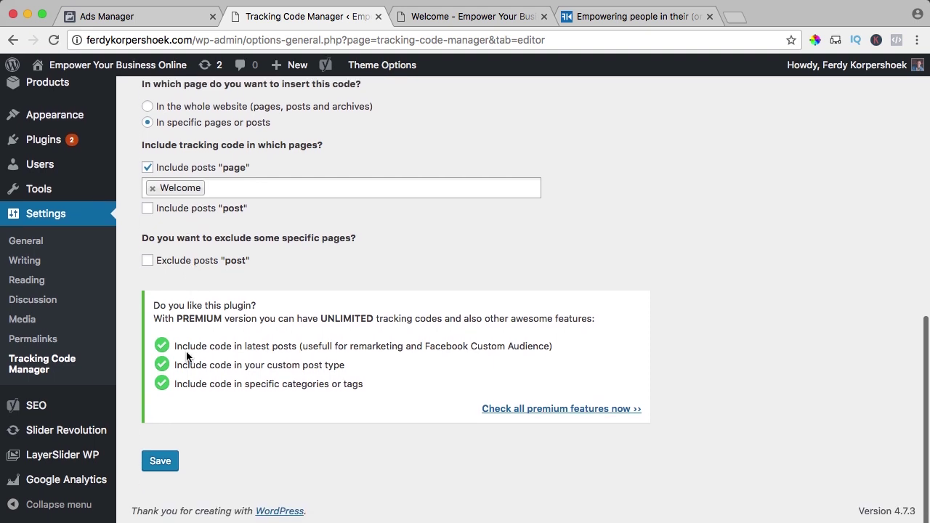
pyautogui.click(161, 463)
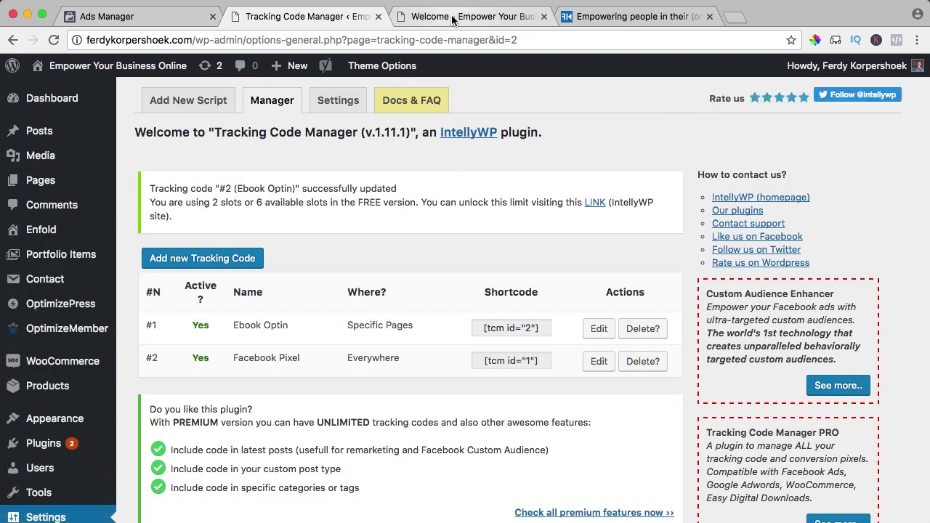
# Reload the Welcome page and confirm with Pixel Helper that PageView and Lead events fire.
pyautogui.click(453, 18)
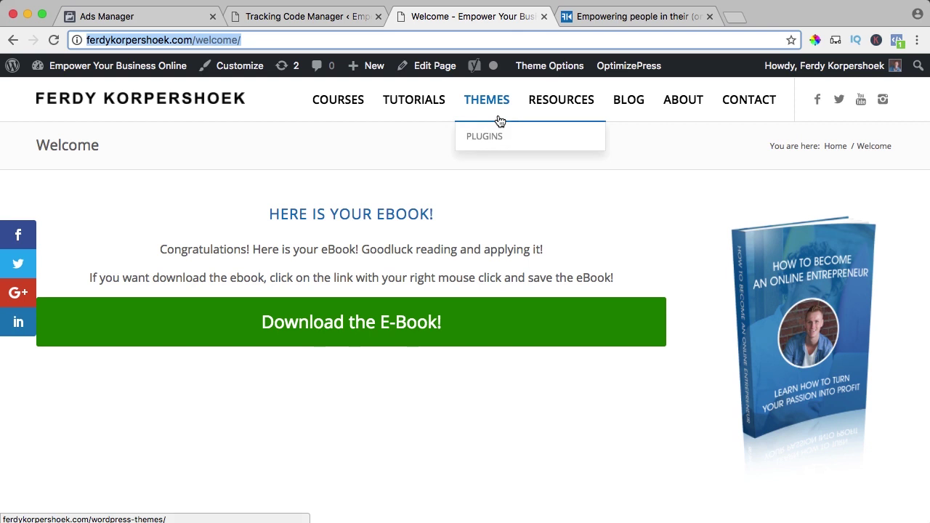
pyautogui.click(901, 45)
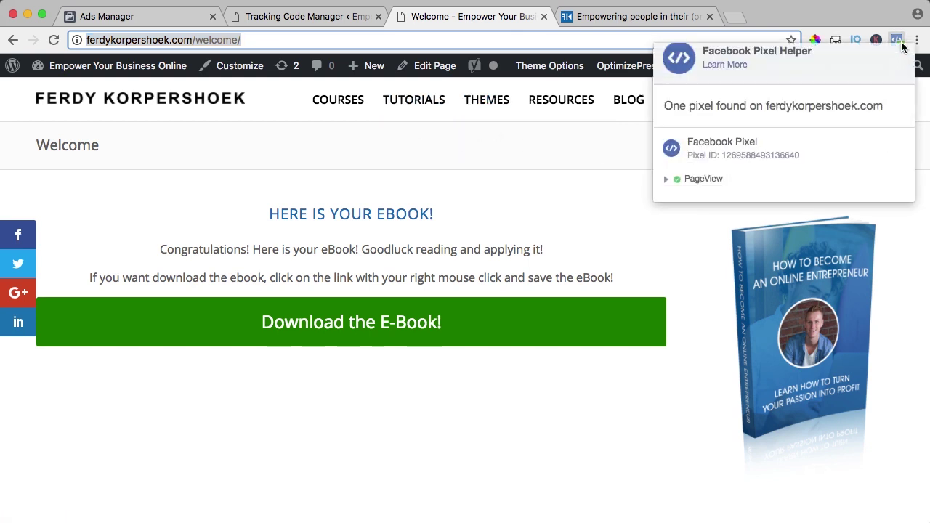
pyautogui.click(610, 263)
pyautogui.press('Return')
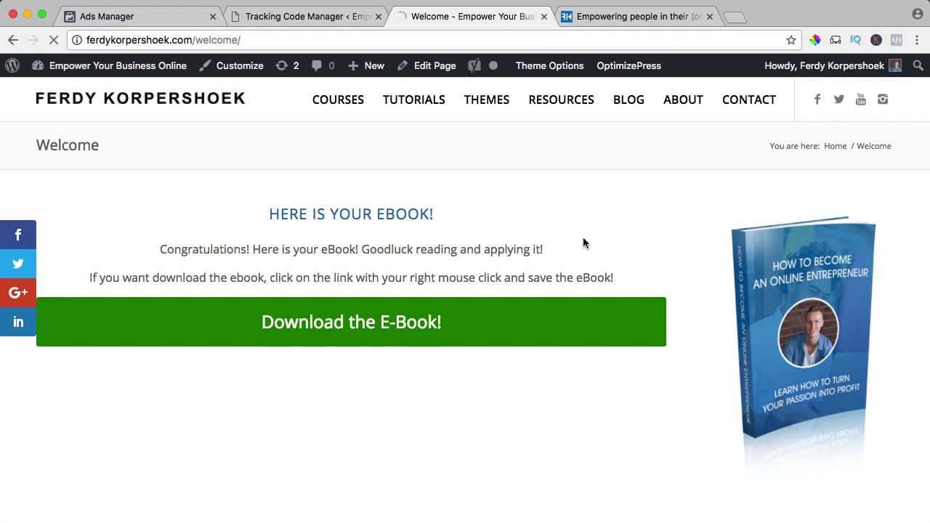
pyautogui.click(897, 40)
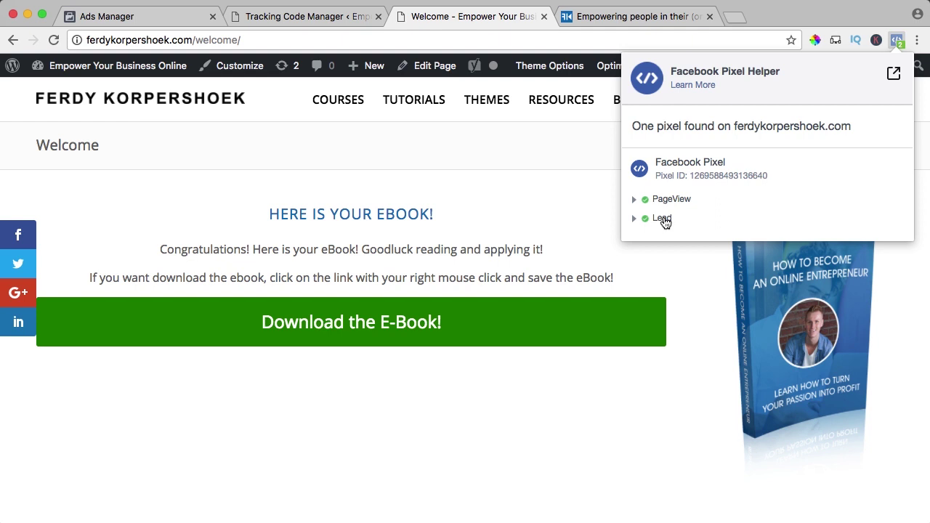
pyautogui.click(437, 264)
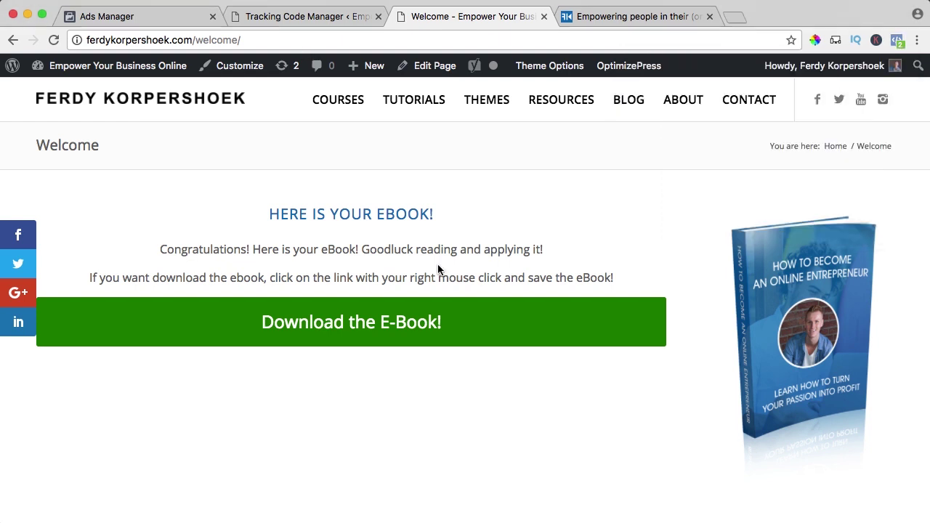
# Delete the PageView line from the Ebook Optin code and save it.
pyautogui.click(305, 18)
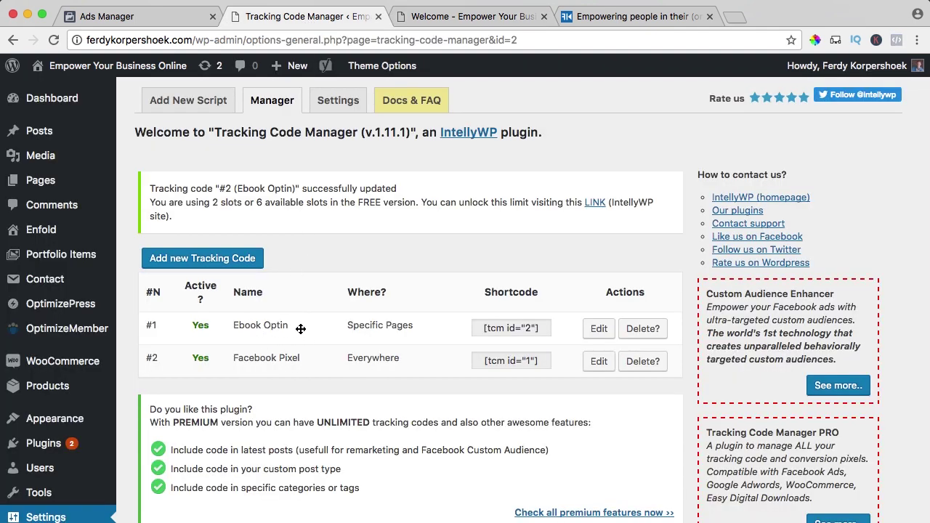
pyautogui.click(597, 330)
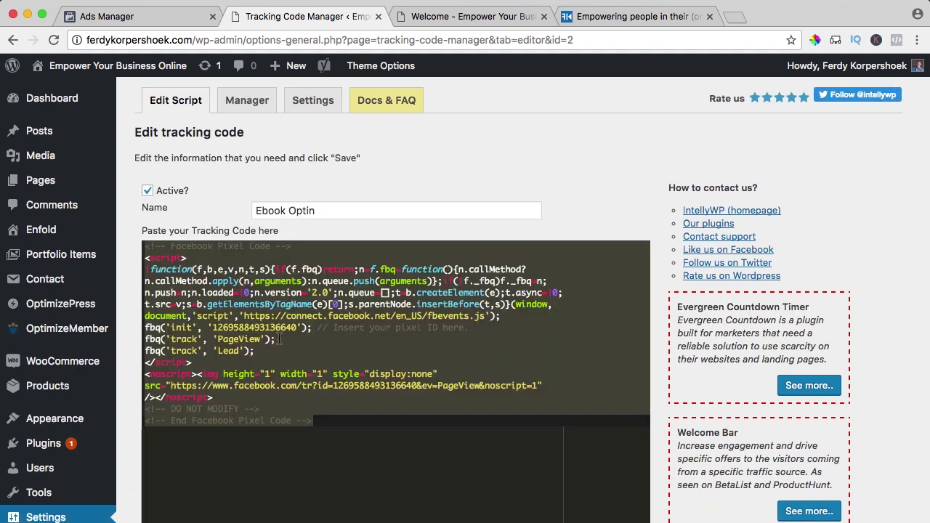
pyautogui.moveTo(277, 339); pyautogui.dragTo(144, 340)
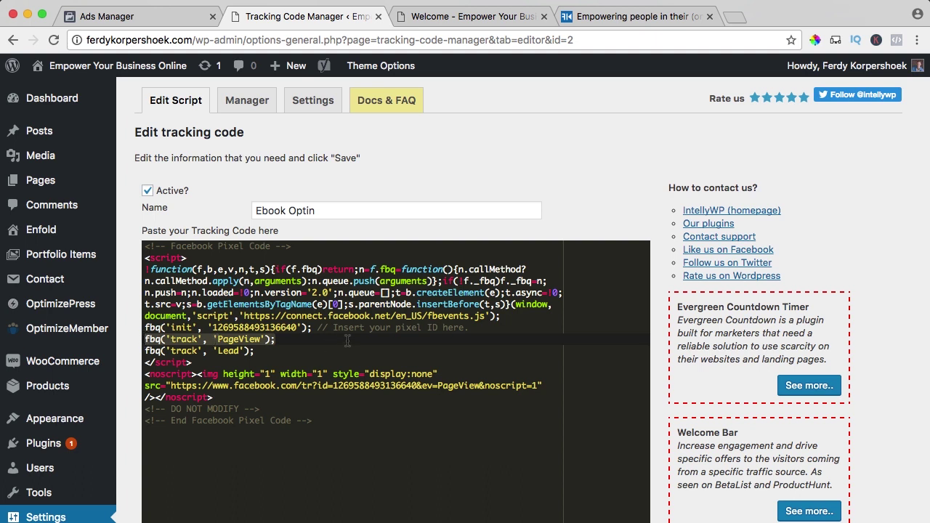
pyautogui.press('BackSpace')
pyautogui.press('BackSpace')
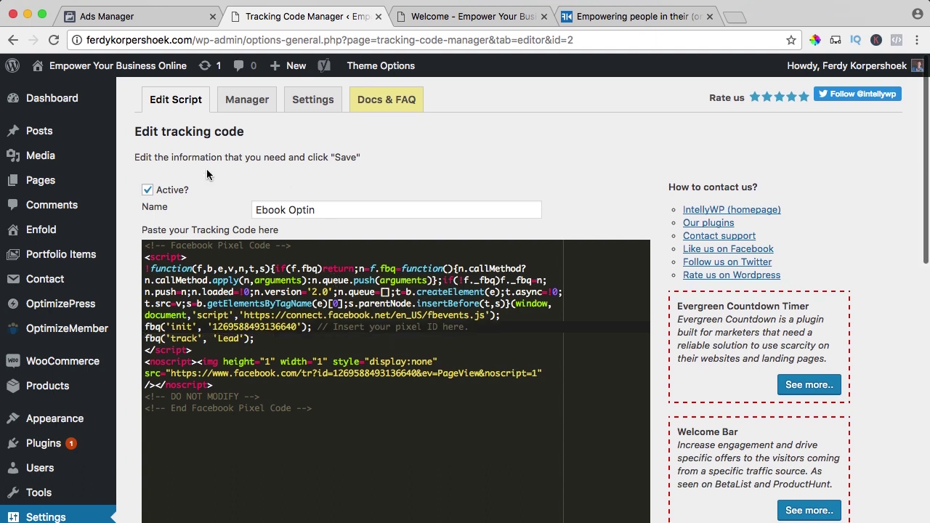
pyautogui.scroll(-10, 140, 211)
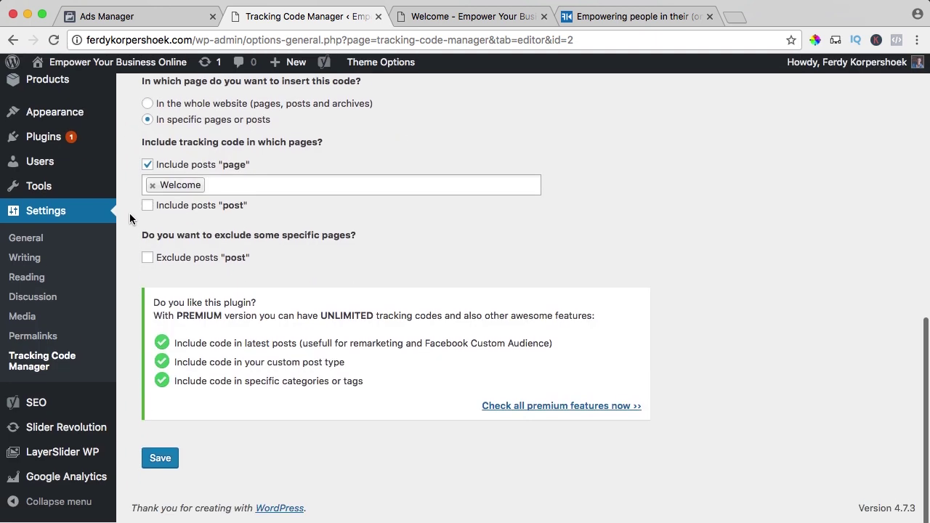
pyautogui.click(160, 465)
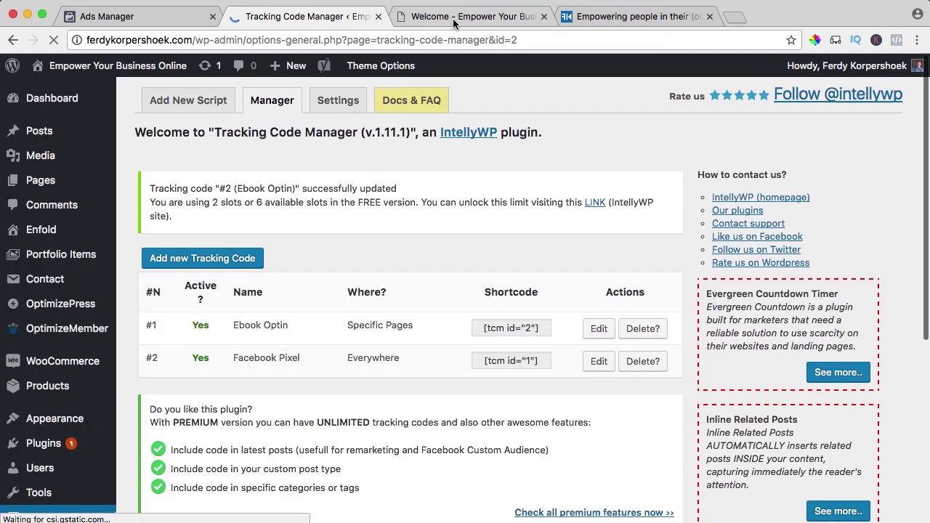
# Reload the Welcome page and expand the Lead and PageView events in Pixel Helper.
pyautogui.click(454, 22)
pyautogui.press('super+r')
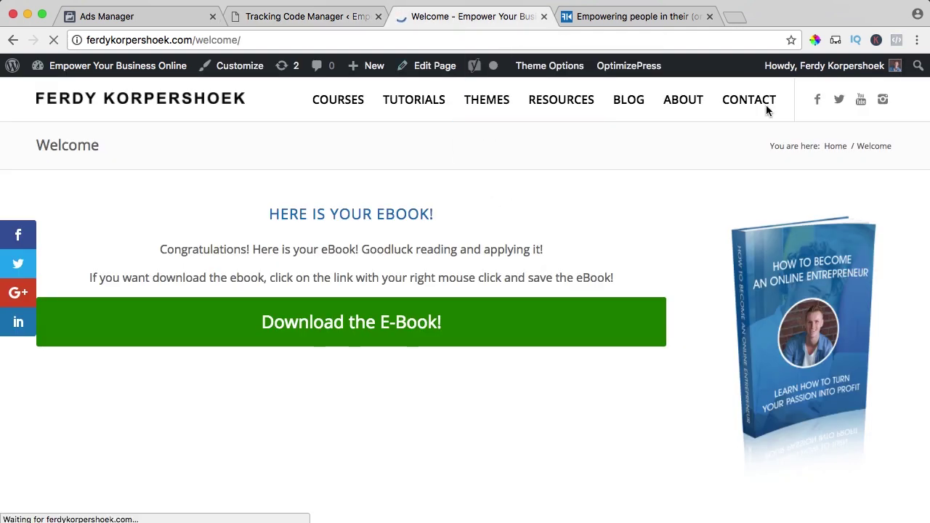
pyautogui.click(897, 41)
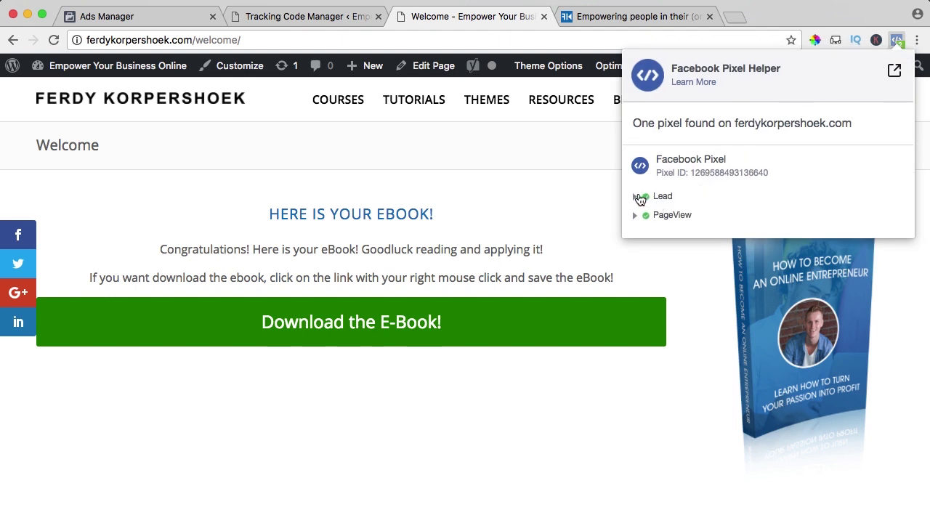
pyautogui.click(635, 196)
pyautogui.click(635, 294)
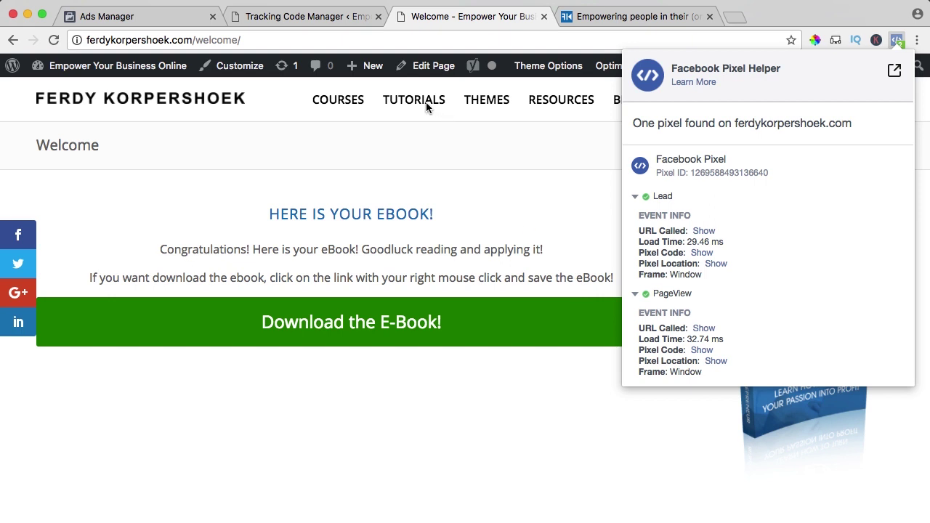
# Visit the Tutorials page, go back to Welcome, then switch to Ads Manager.
pyautogui.click(469, 199)
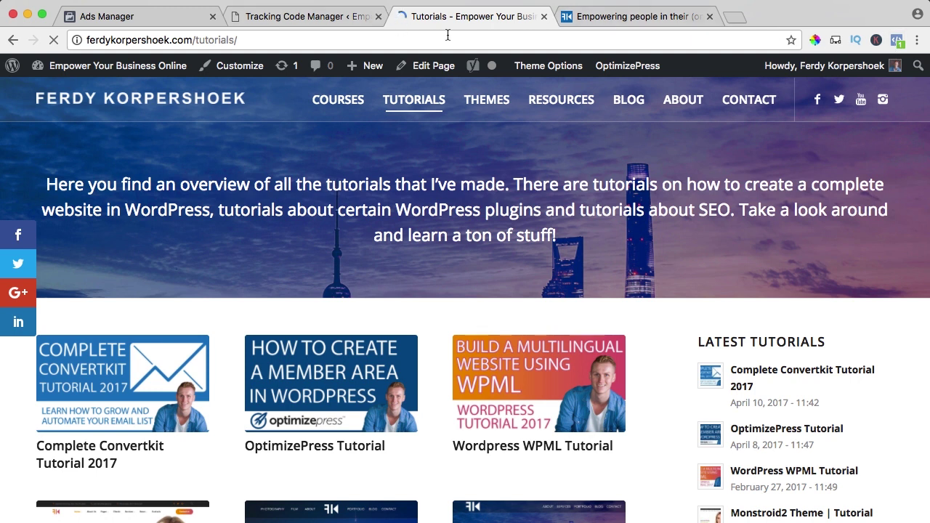
pyautogui.click(12, 40)
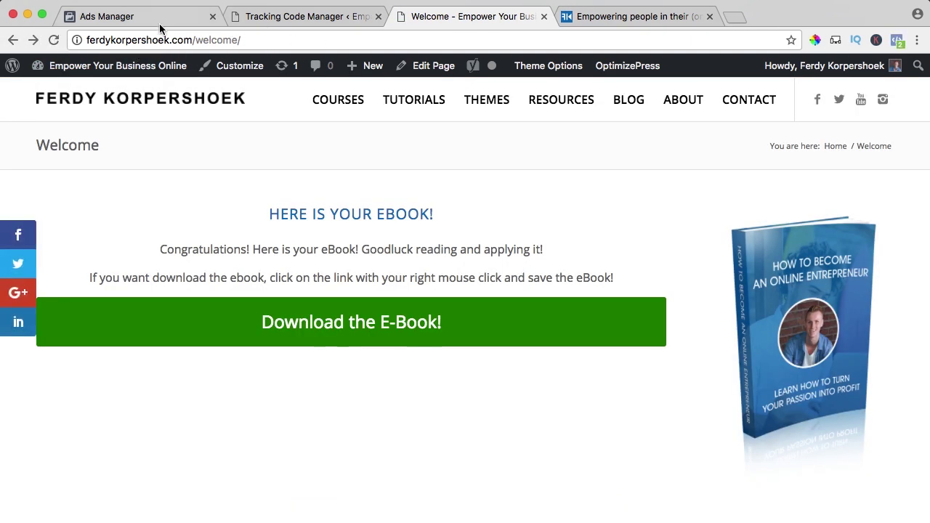
pyautogui.click(122, 17)
# Close the pixel code dialog, confirm PageView and Lead are active, then start conversion setup.
pyautogui.click(399, 354)
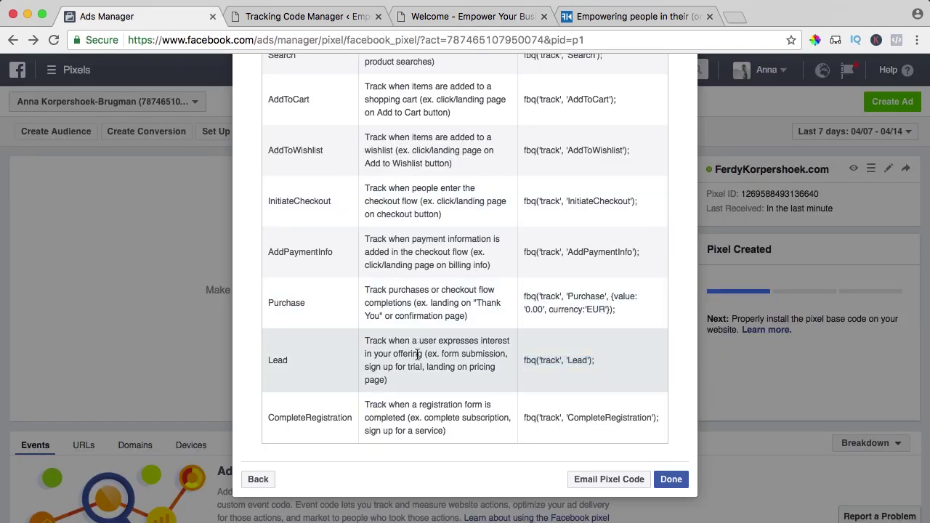
pyautogui.scroll(-1, 465, 291)
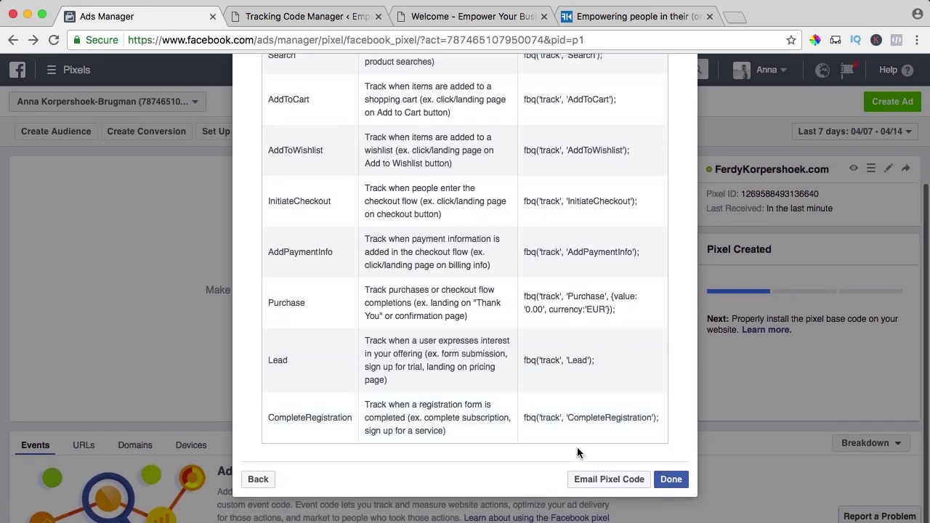
pyautogui.click(675, 480)
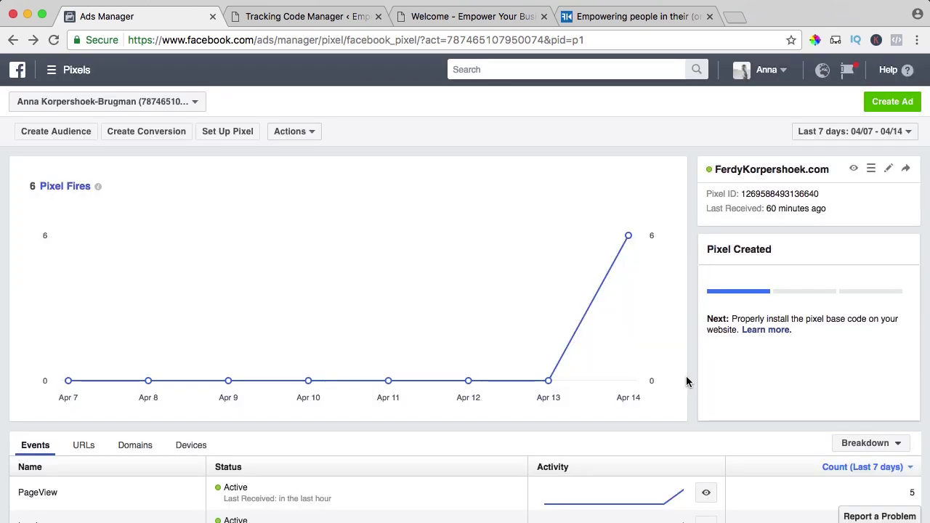
pyautogui.scroll(-2, 686, 381)
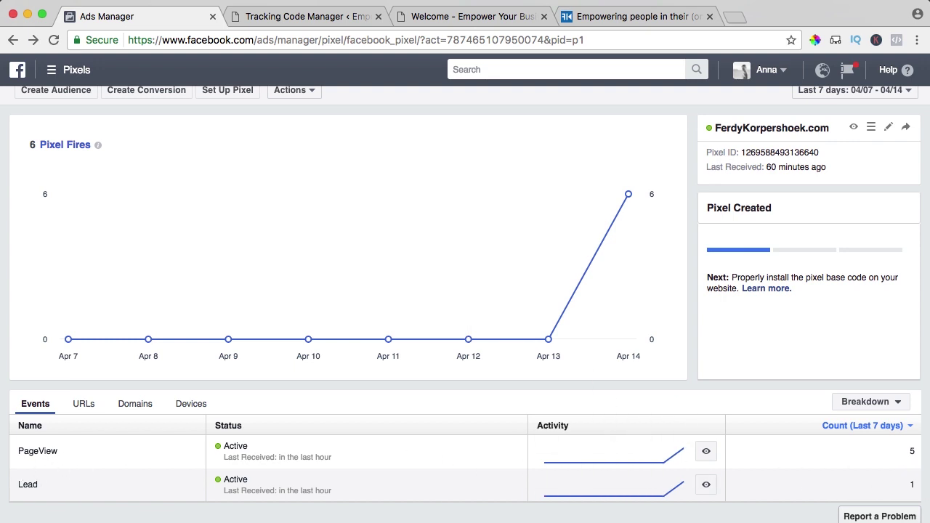
pyautogui.scroll(1, 375, 387)
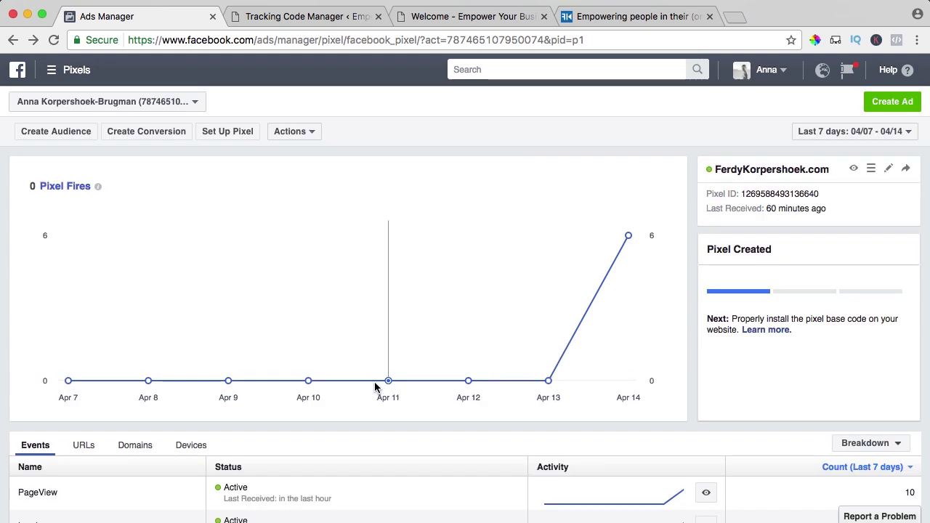
pyautogui.click(146, 132)
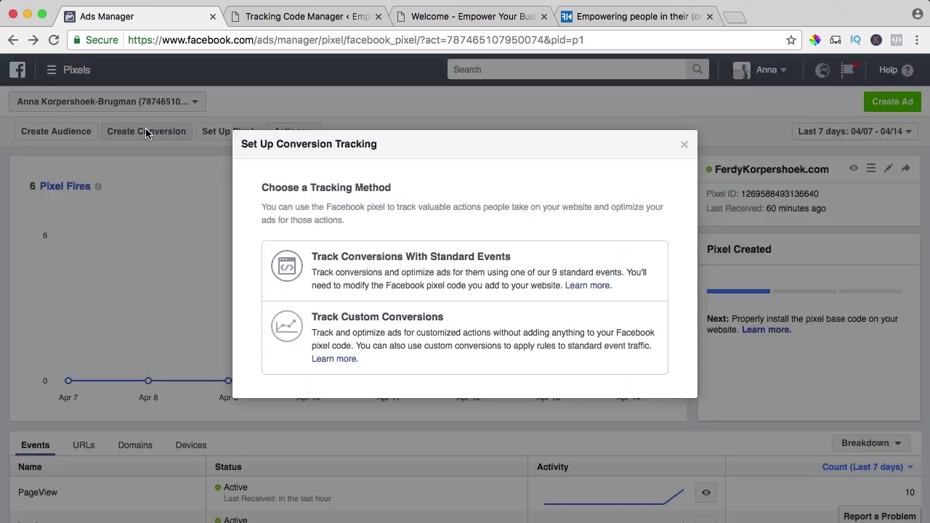
# Choose standard-events tracking and select the CompleteRegistration event code from the full events list.
pyautogui.click(401, 268)
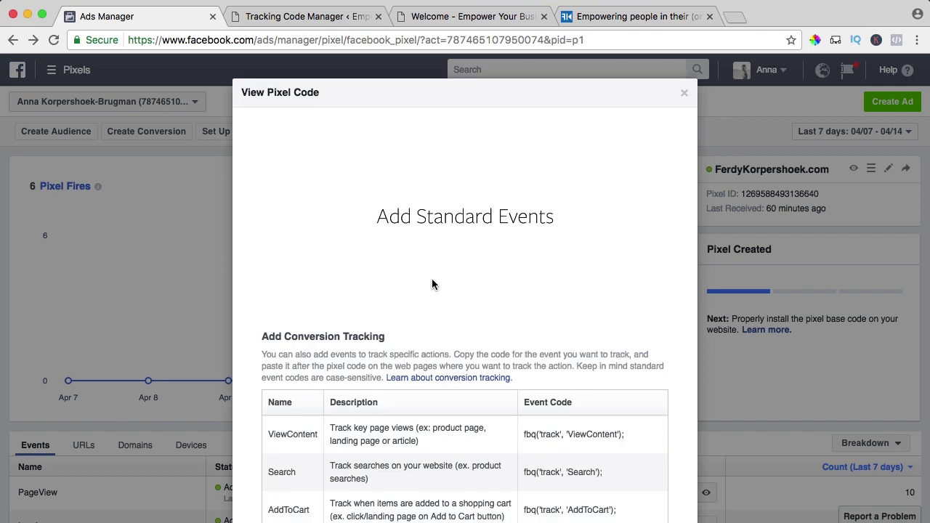
pyautogui.scroll(-2, 432, 285)
pyautogui.click(461, 427)
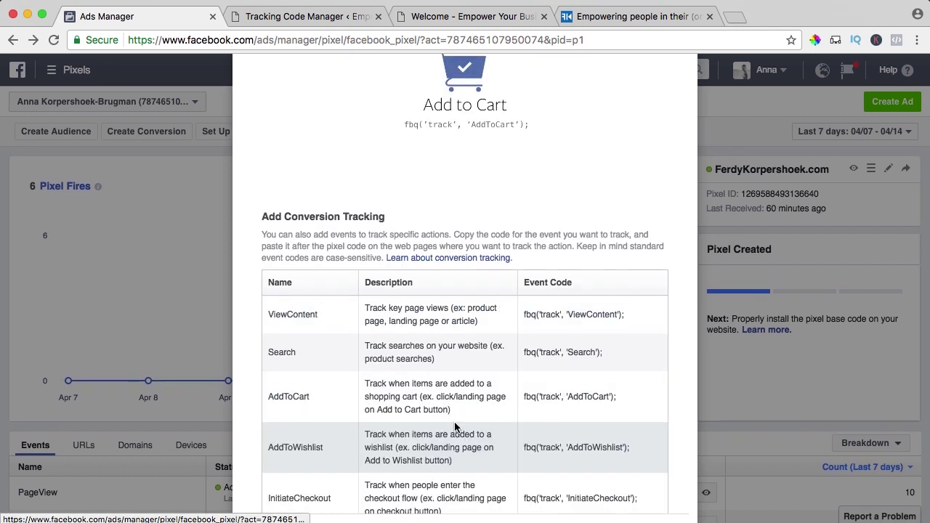
pyautogui.scroll(-5, 467, 375)
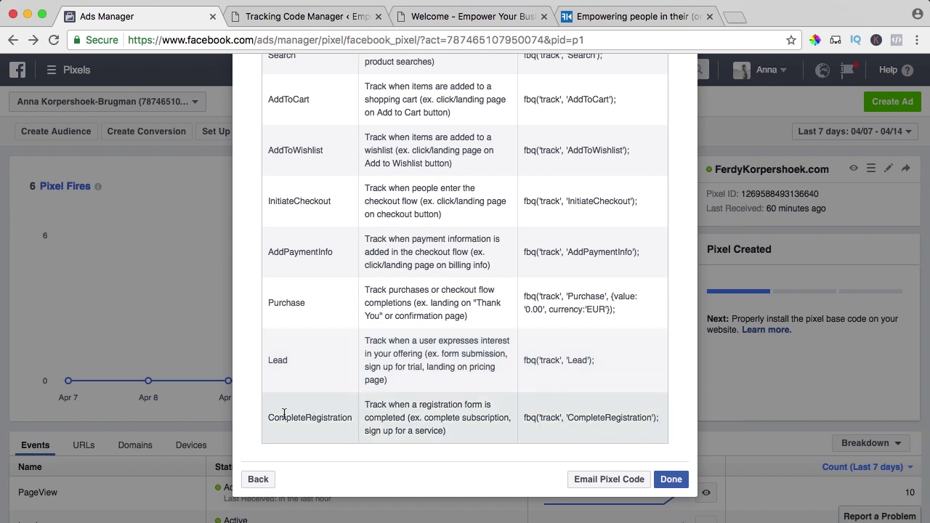
pyautogui.moveTo(656, 421); pyautogui.dragTo(525, 417)
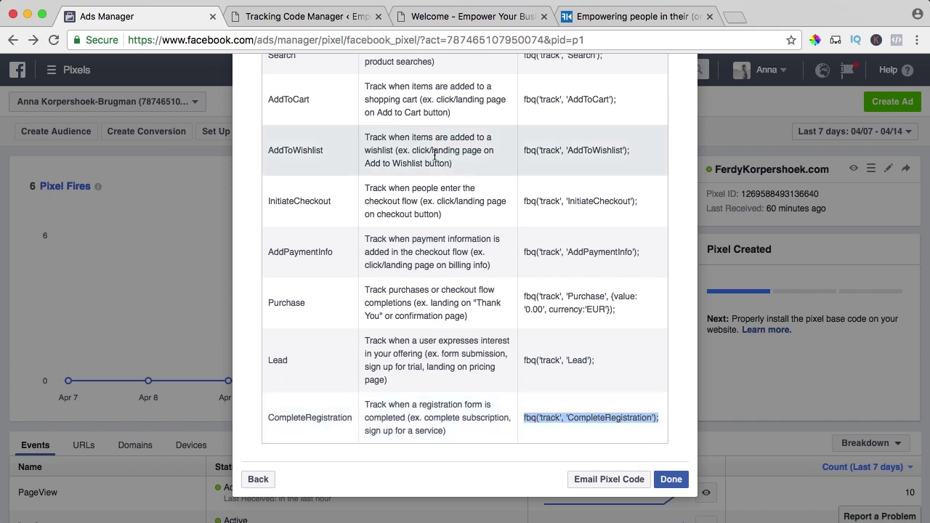
pyautogui.click(308, 17)
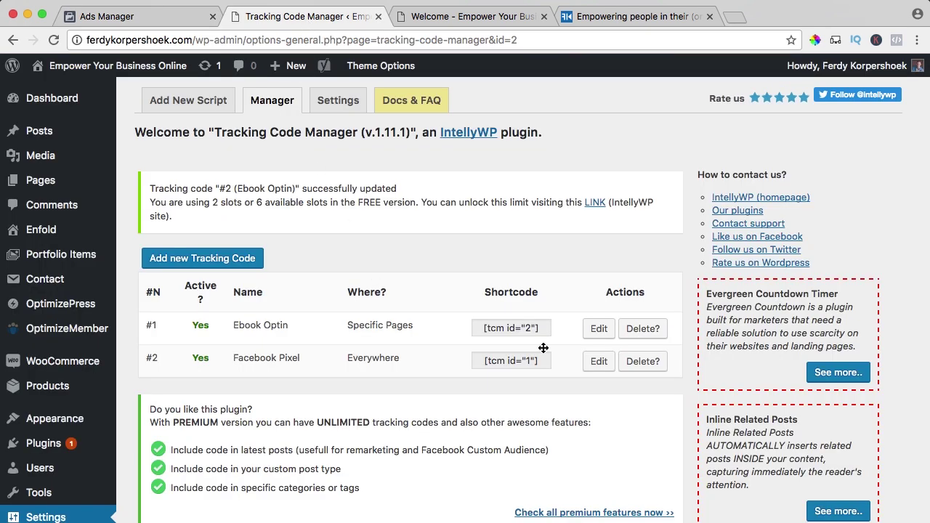
# Re-save the existing Ebook Optin tracking code without changes.
pyautogui.click(598, 330)
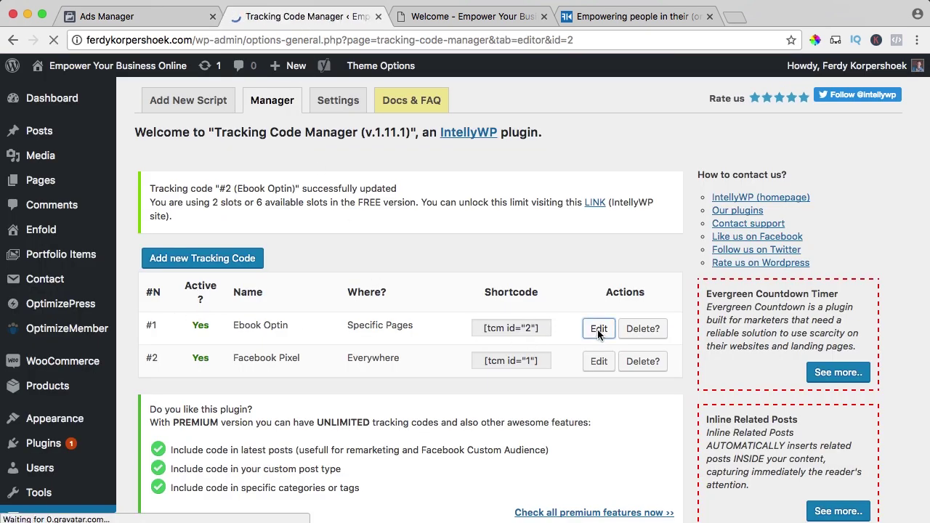
pyautogui.press('super+a')
pyautogui.press('super+c')
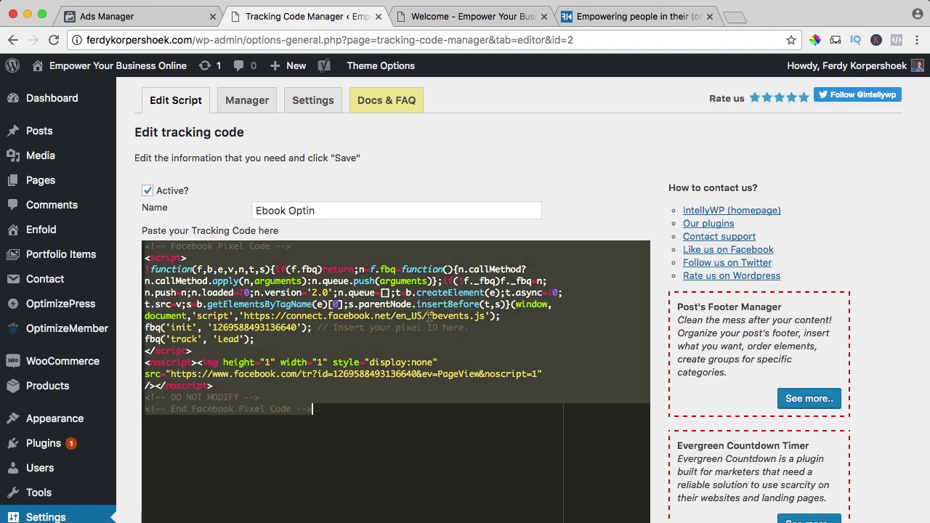
pyautogui.scroll(-10, 303, 304)
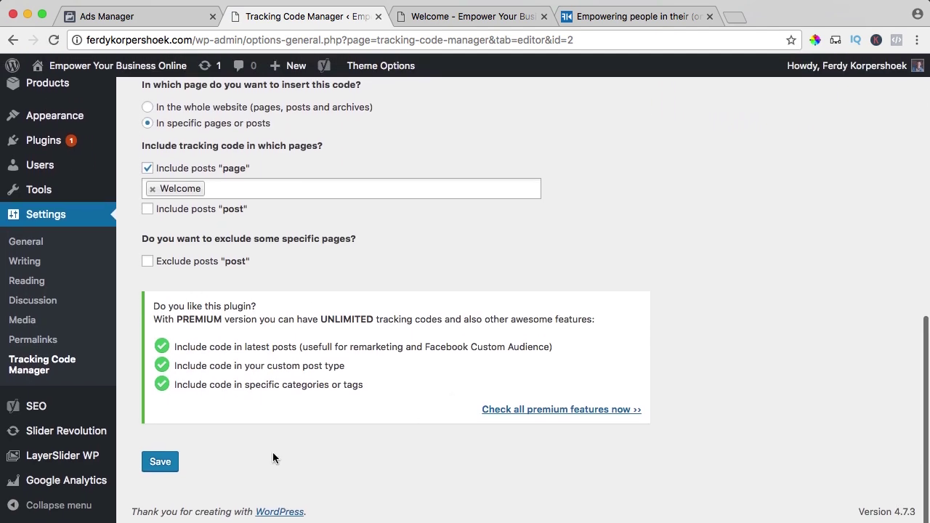
pyautogui.click(161, 463)
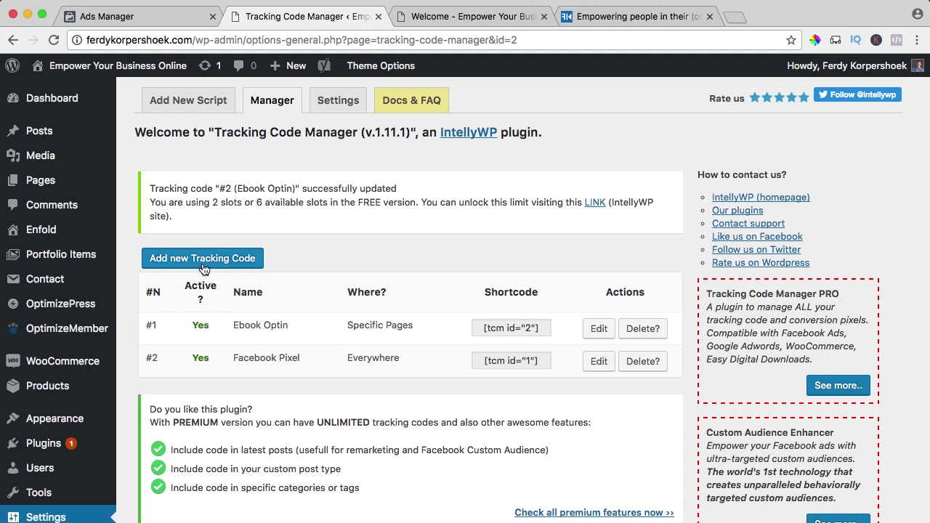
# Add a new tracking code with the pixel code, swapping its Lead line for CompleteRegistration.
pyautogui.click(203, 266)
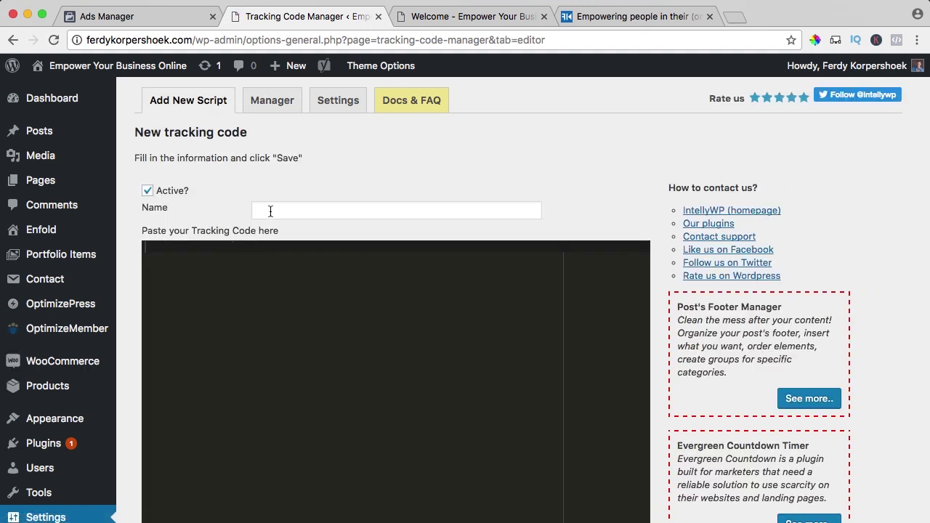
pyautogui.click(276, 210)
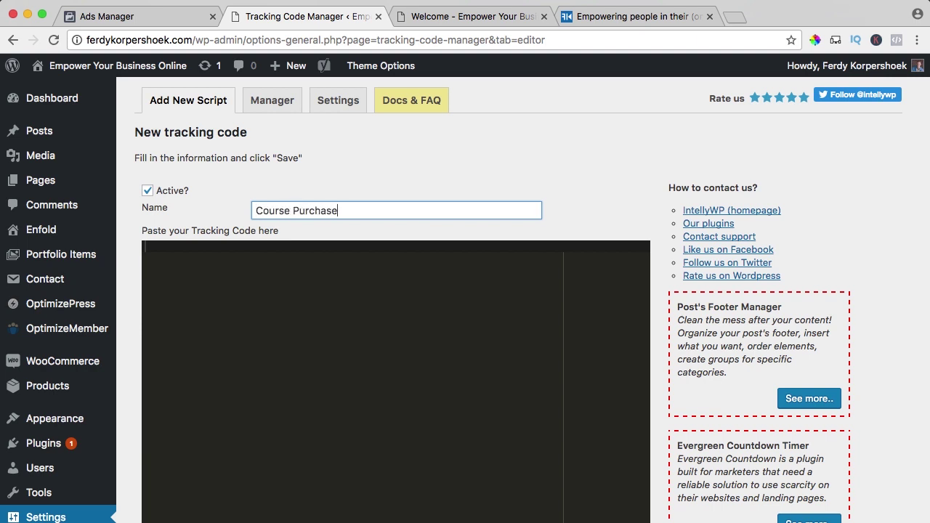
pyautogui.click(296, 321)
pyautogui.press('super+v')
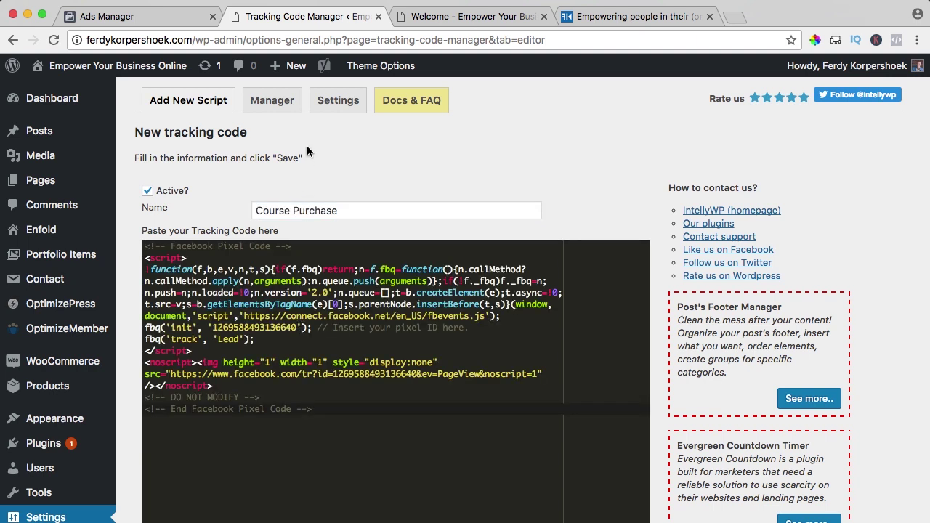
pyautogui.click(146, 20)
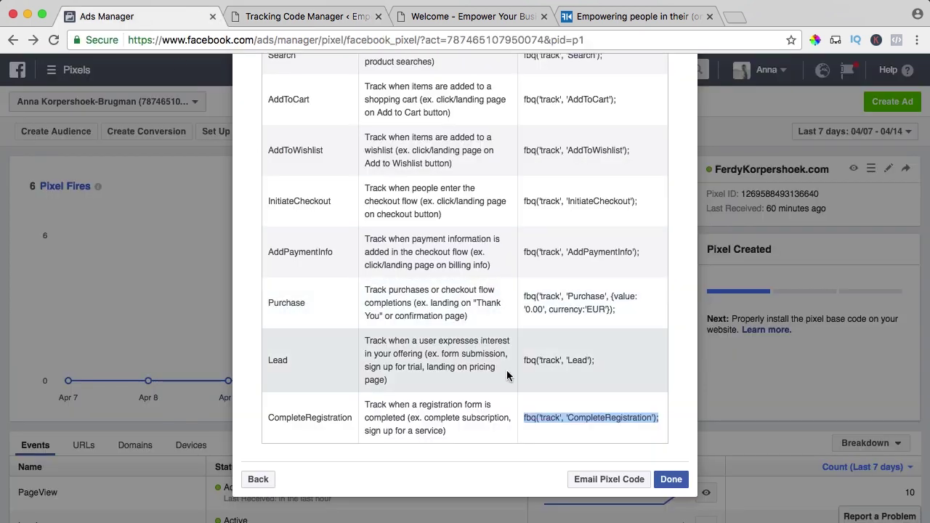
pyautogui.rightClick(579, 418)
pyautogui.click(610, 414)
pyautogui.click(280, 17)
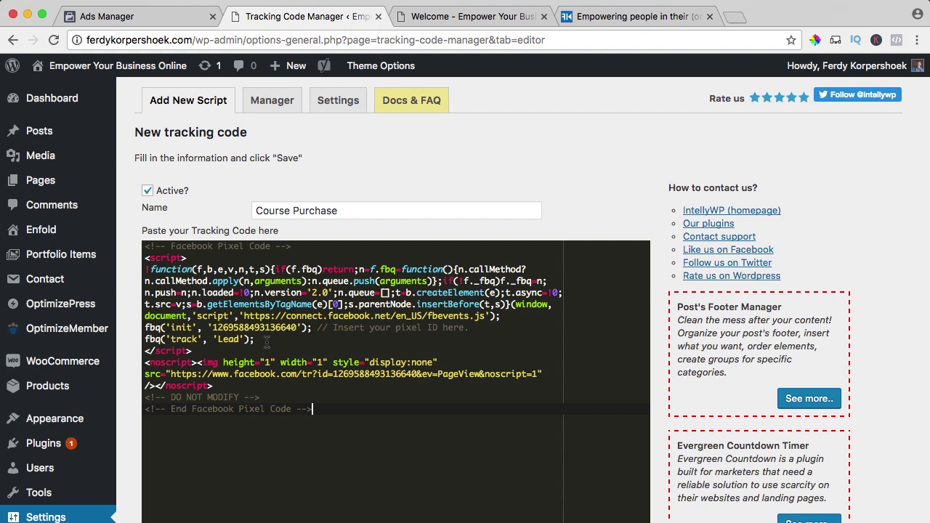
pyautogui.moveTo(255, 339); pyautogui.dragTo(145, 340)
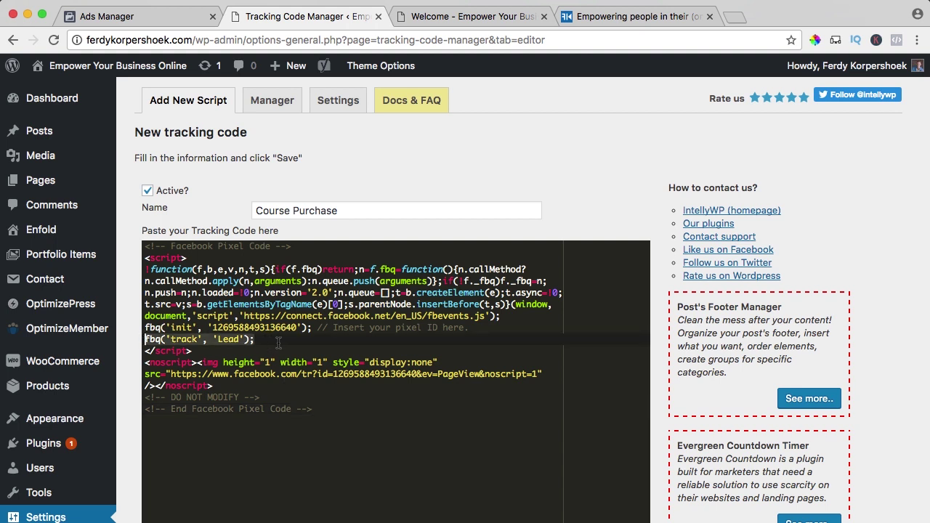
pyautogui.press('super+v')
# Set it as standard tracking on the Welcome To The Course page only and save.
pyautogui.scroll(-5, 327, 356)
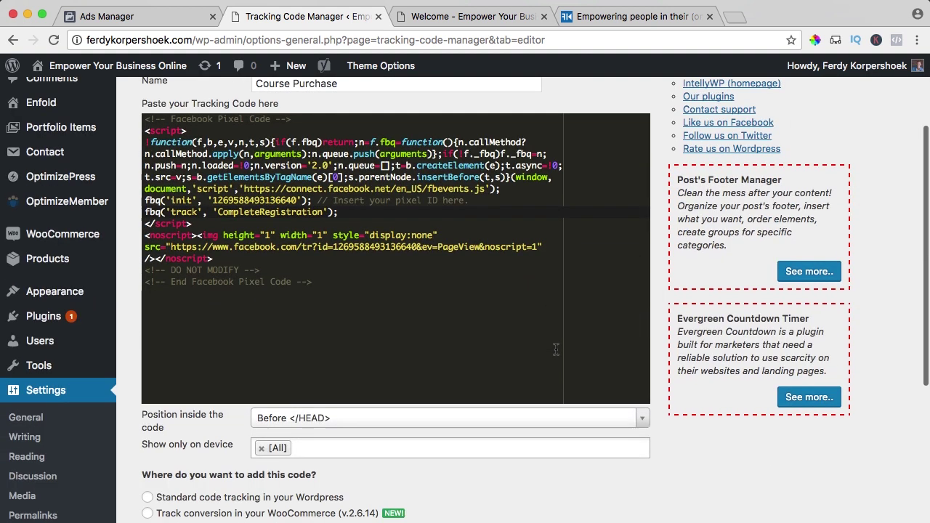
pyautogui.scroll(-2, 357, 365)
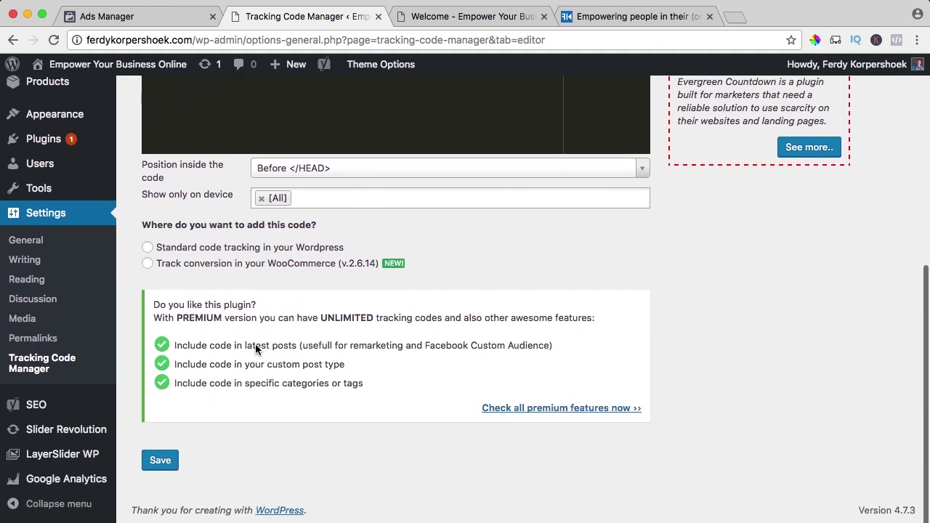
pyautogui.click(163, 250)
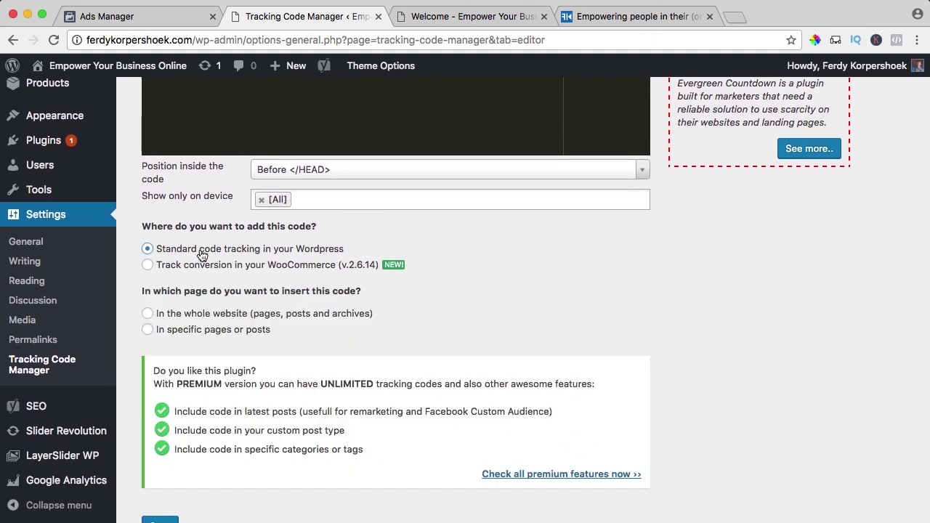
pyautogui.click(169, 333)
pyautogui.scroll(-1, 166, 331)
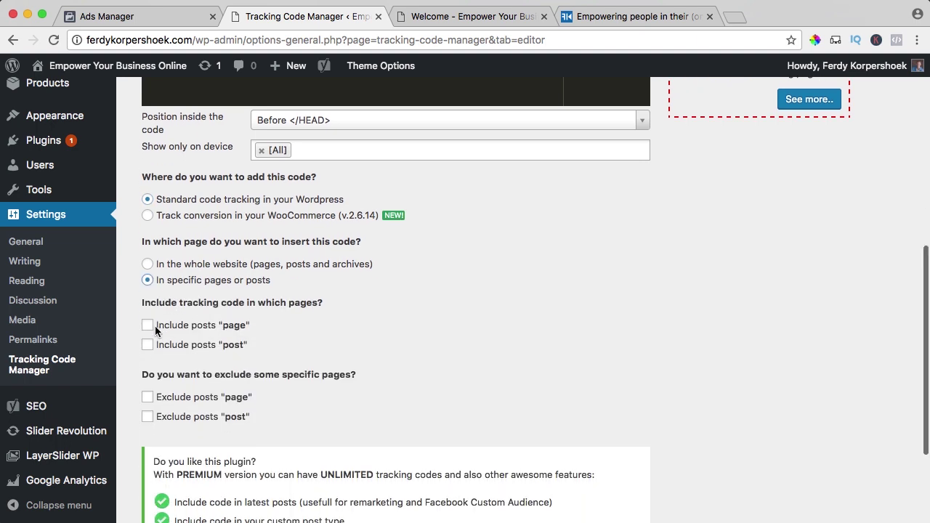
pyautogui.click(147, 326)
pyautogui.click(152, 346)
pyautogui.scroll(-3, 167, 342)
pyautogui.click(189, 216)
pyautogui.write('welcome')
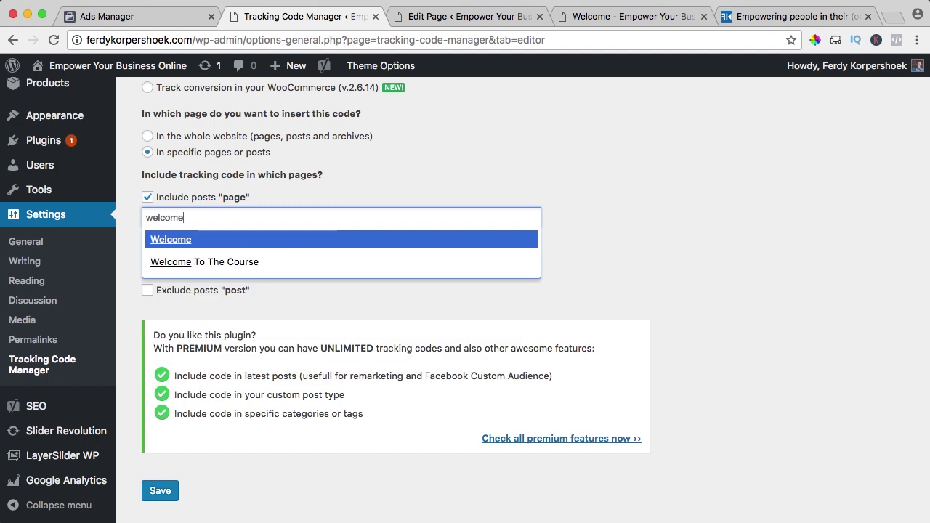
pyautogui.click(199, 263)
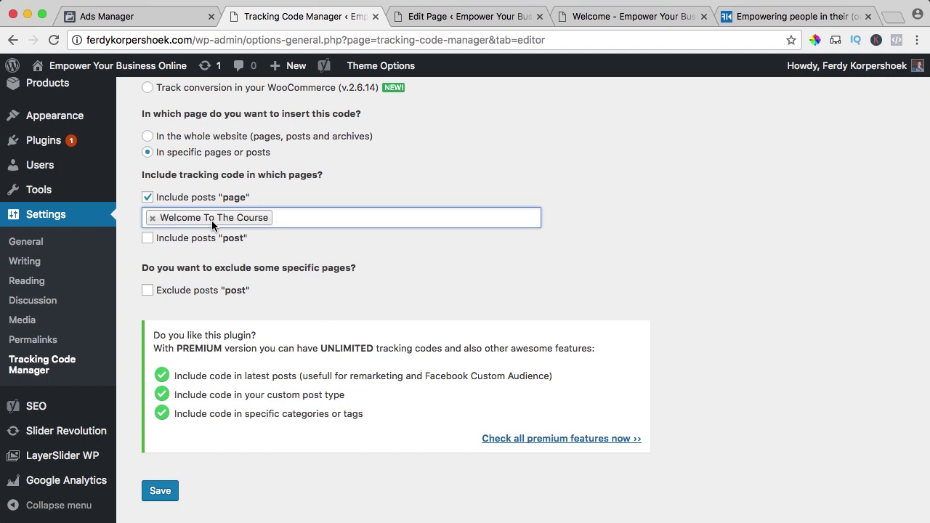
pyautogui.click(164, 494)
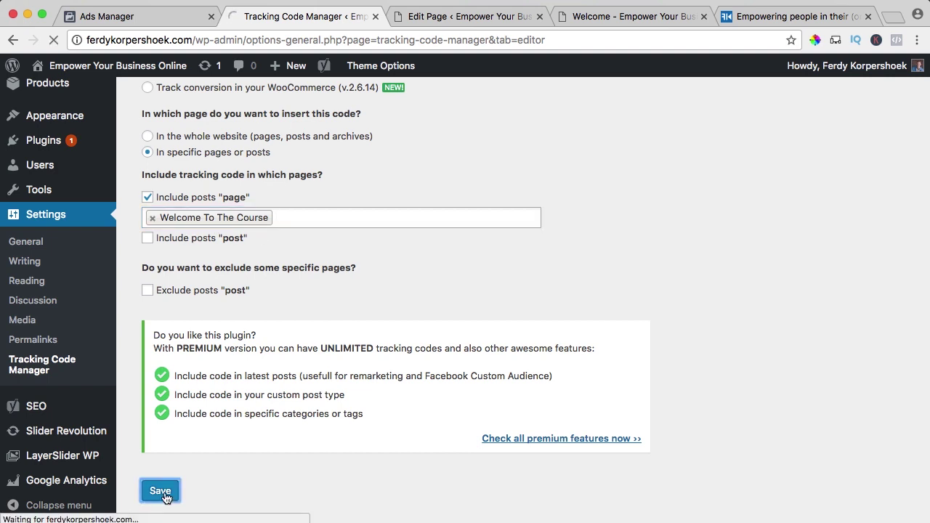
# Verify with Pixel Helper that Welcome To The Course fires CompleteRegistration and PageView, then close it.
pyautogui.hotkey('ctrl', 'Tab')
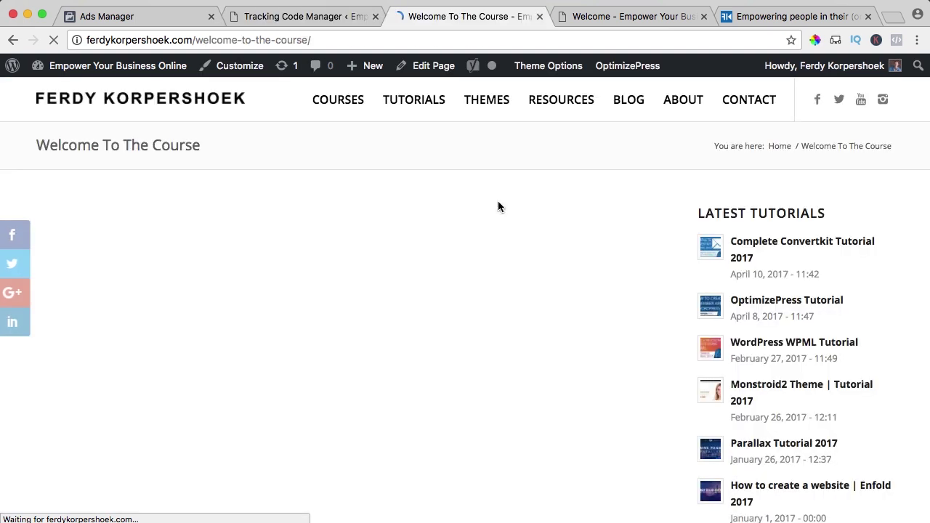
pyautogui.moveTo(360, 169)
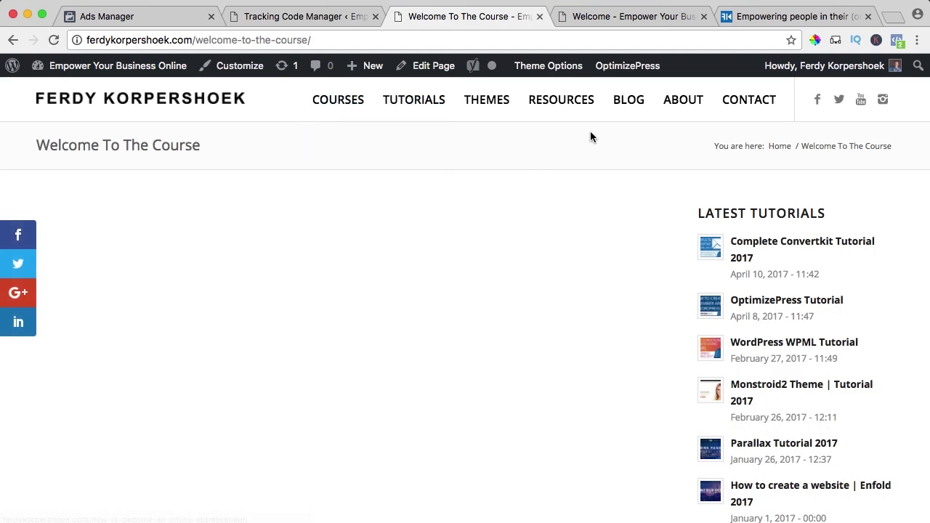
pyautogui.click(898, 43)
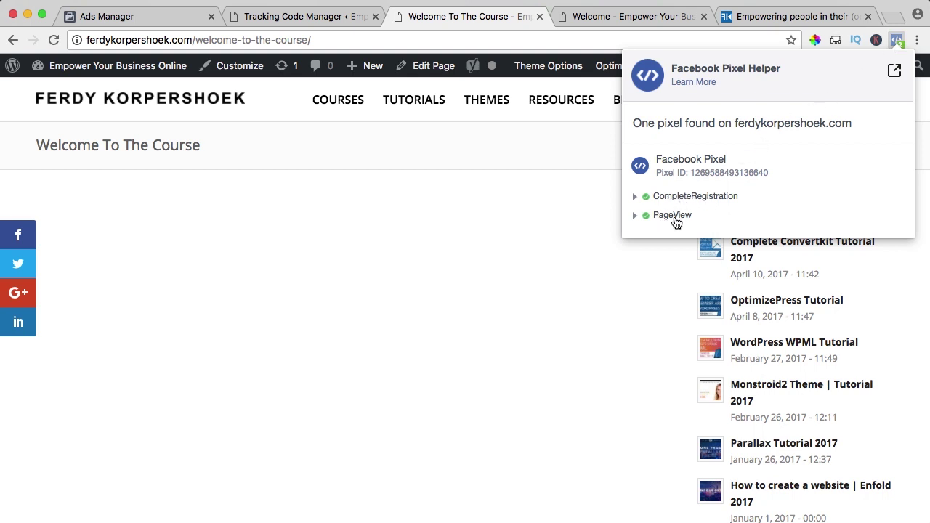
pyautogui.click(516, 210)
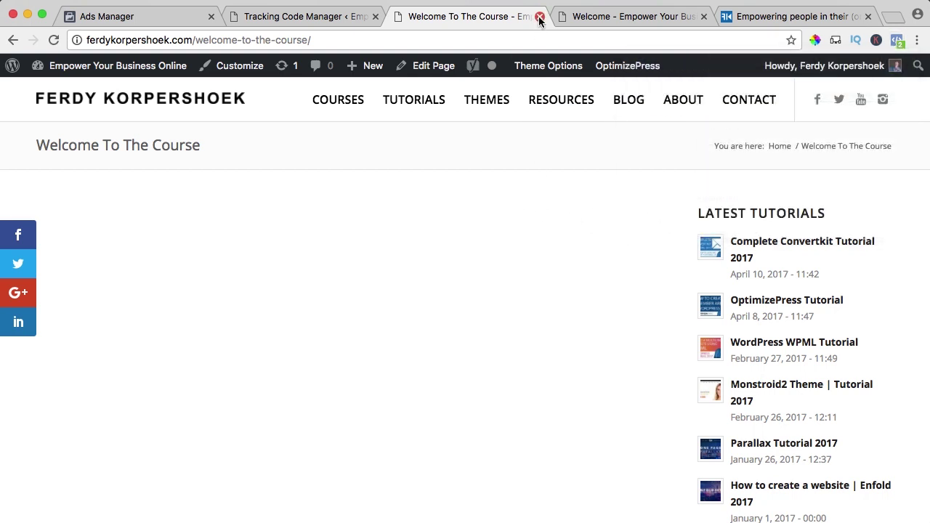
pyautogui.click(539, 16)
# Close the settings tab and pixel dialog, then reload the Pixels page showing 26 fires.
pyautogui.click(374, 16)
pyautogui.click(148, 18)
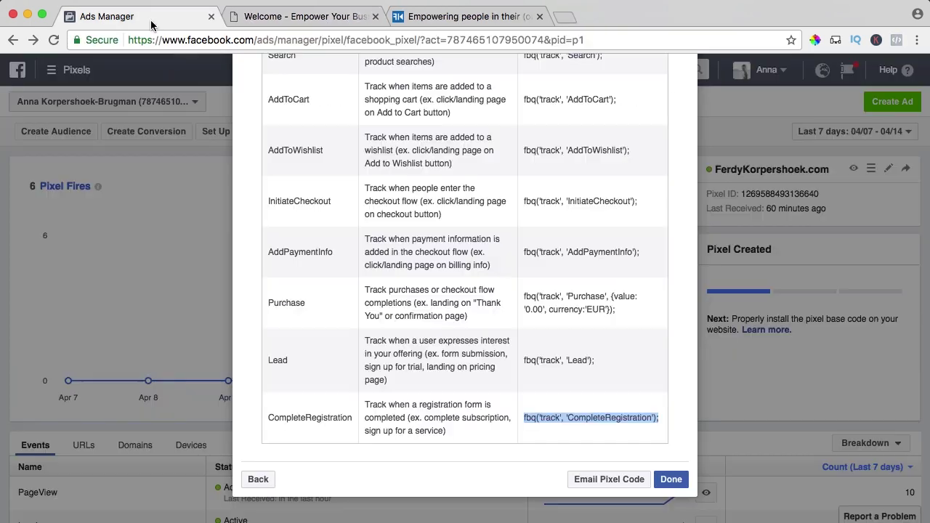
pyautogui.click(670, 479)
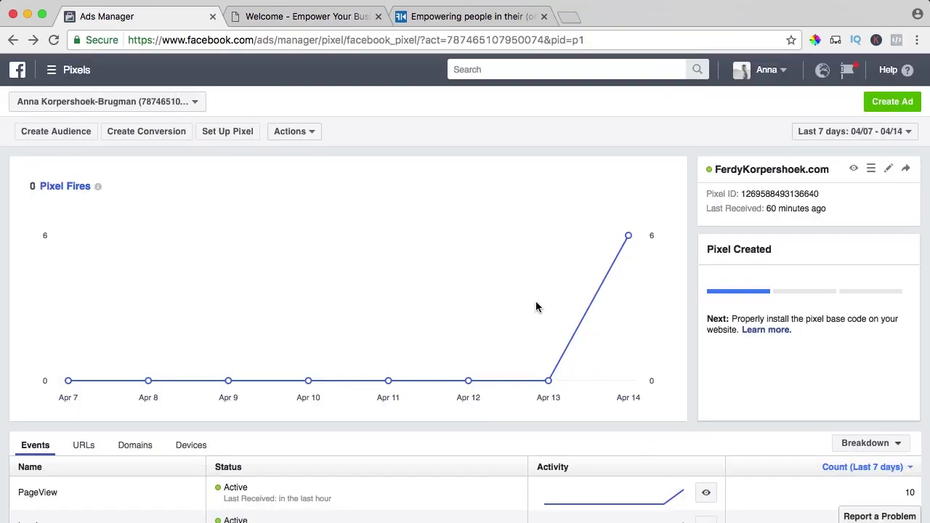
pyautogui.scroll(-2, 519, 283)
pyautogui.press('super+r')
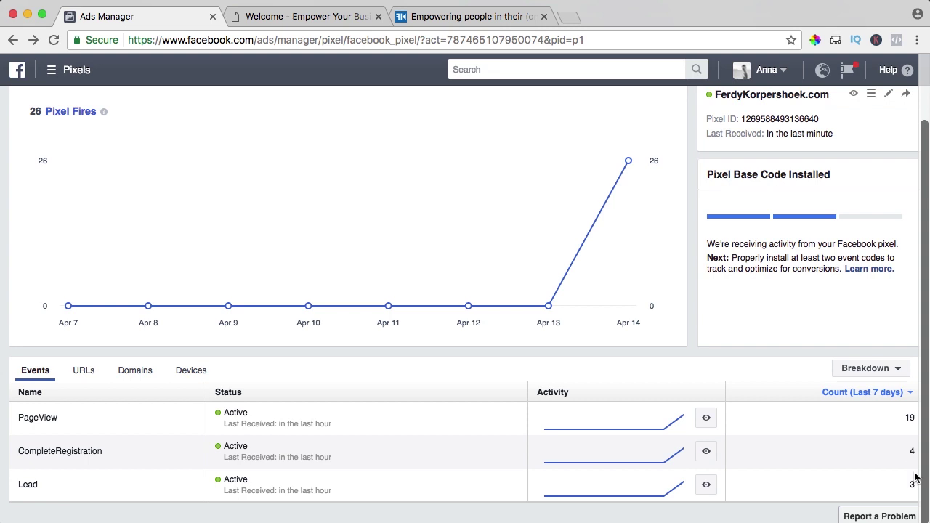
pyautogui.moveTo(912, 451); pyautogui.dragTo(918, 490)
pyautogui.click(918, 489)
pyautogui.scroll(3, 726, 276)
pyautogui.scroll(-3, 305, 322)
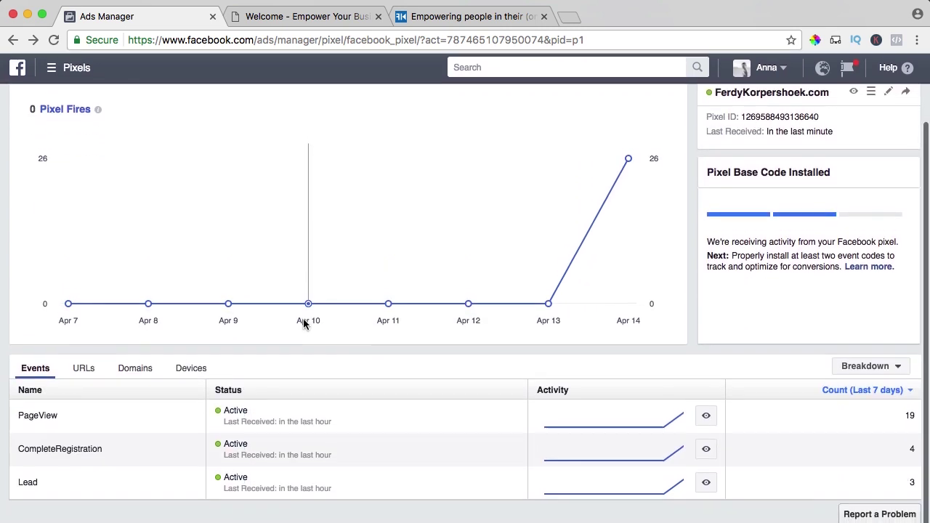
pyautogui.scroll(2, 304, 324)
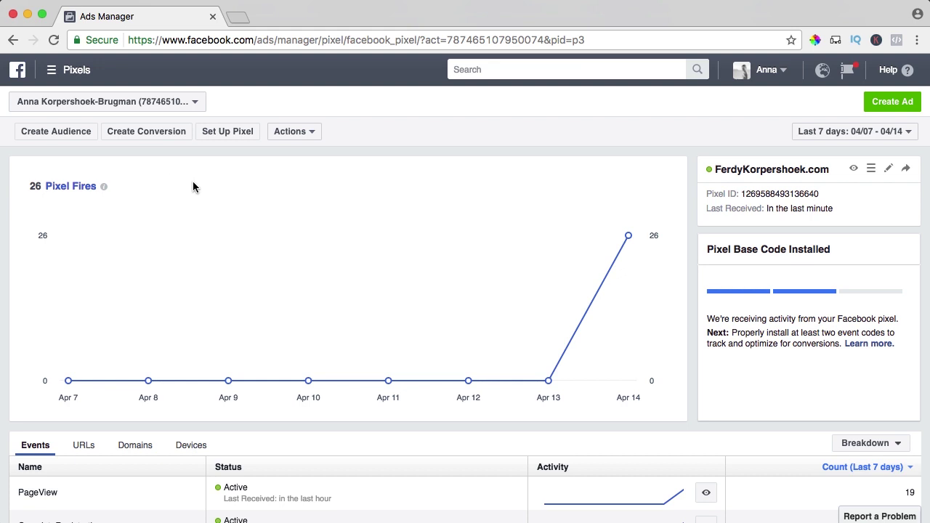
# Create a named website custom audience of anyone who visited in the last 30 days.
pyautogui.click(56, 132)
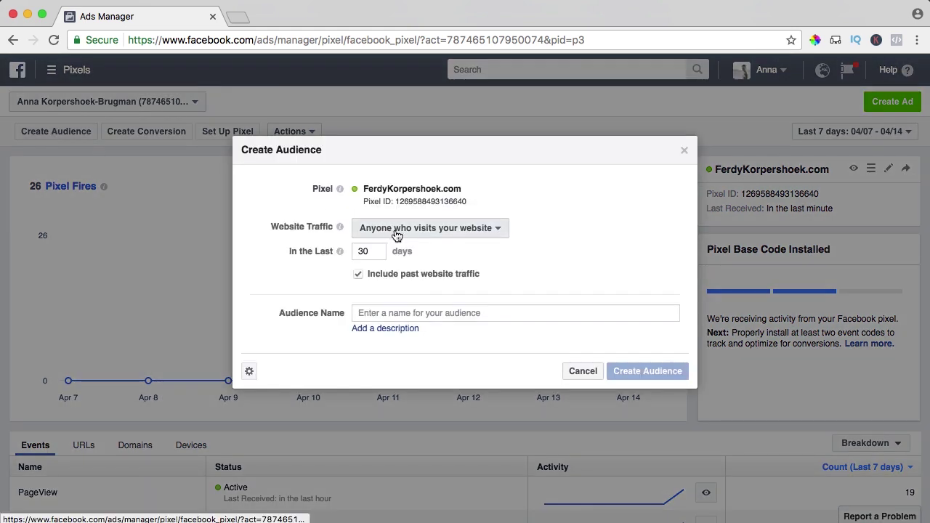
pyautogui.click(387, 231)
pyautogui.click(413, 252)
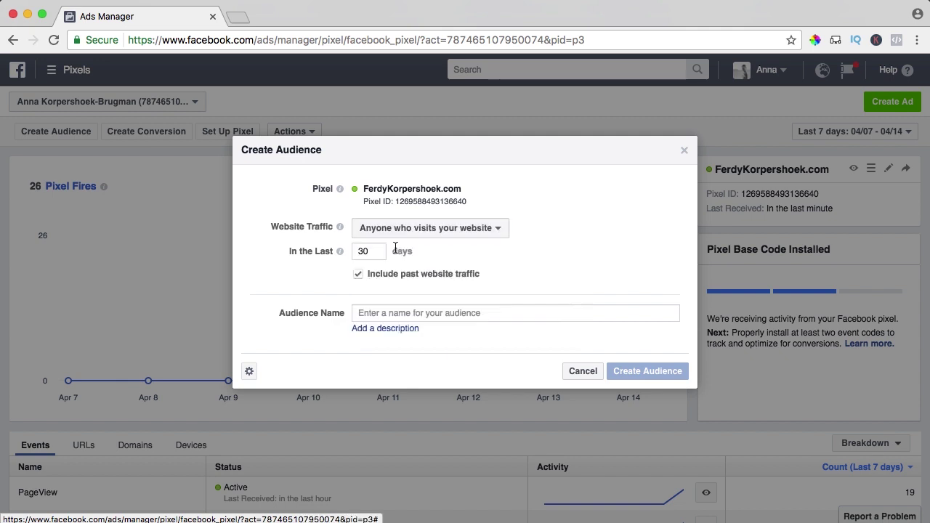
pyautogui.moveTo(339, 251)
pyautogui.click(396, 313)
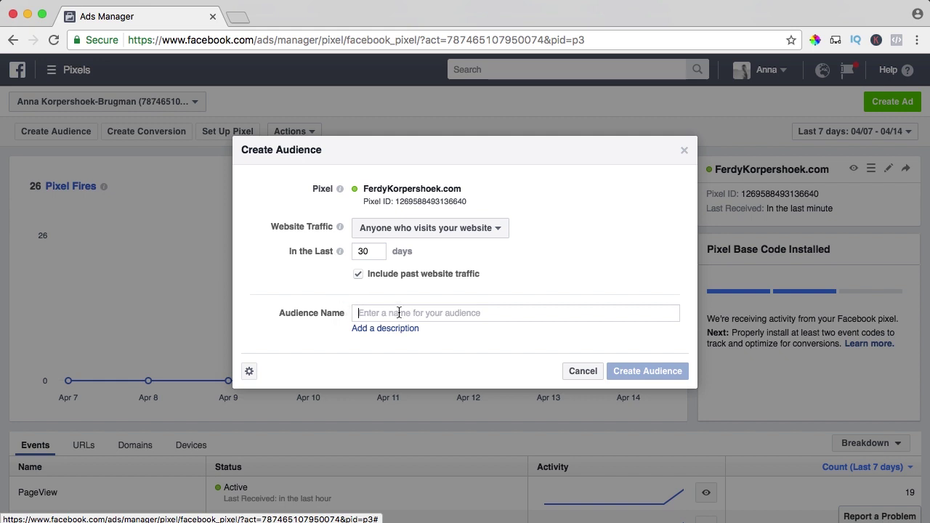
pyautogui.write('Ferdy Korpersheo')
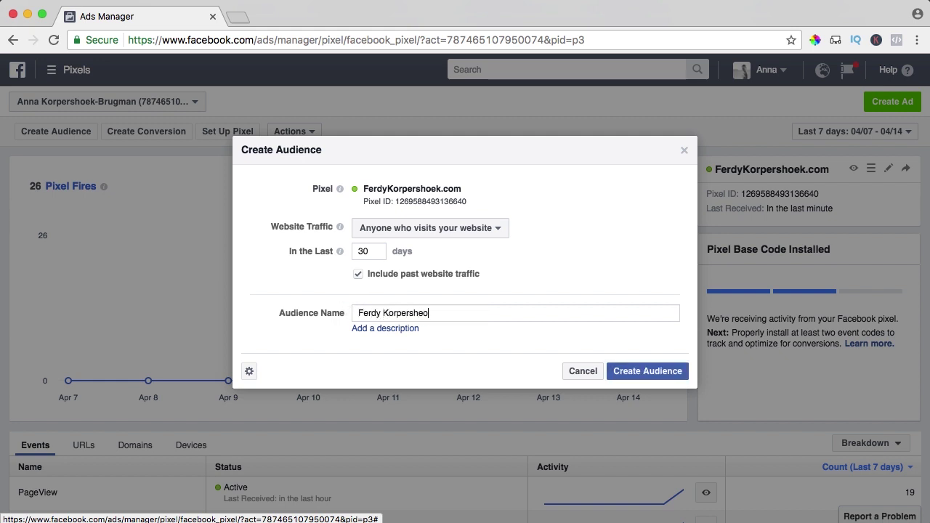
pyautogui.write('k')
pyautogui.press('BackSpace')
pyautogui.press('BackSpace')
pyautogui.click(646, 370)
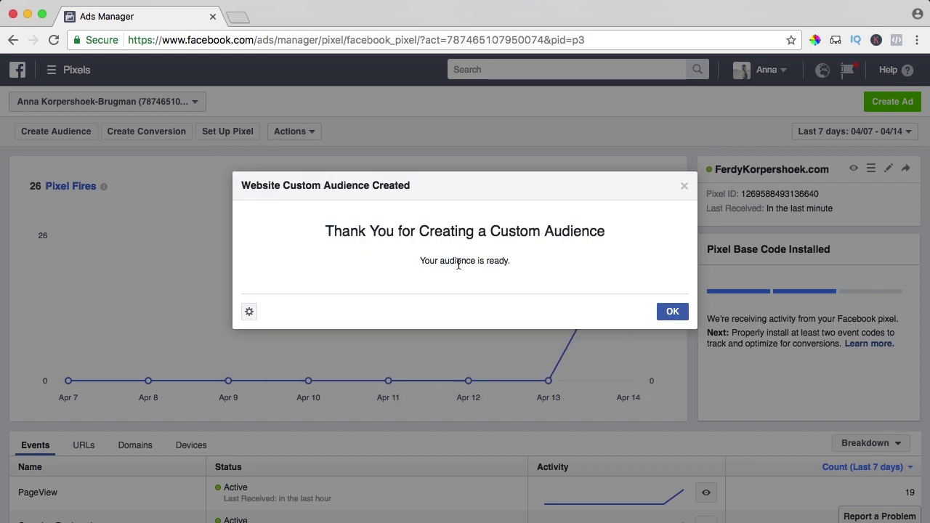
pyautogui.click(674, 314)
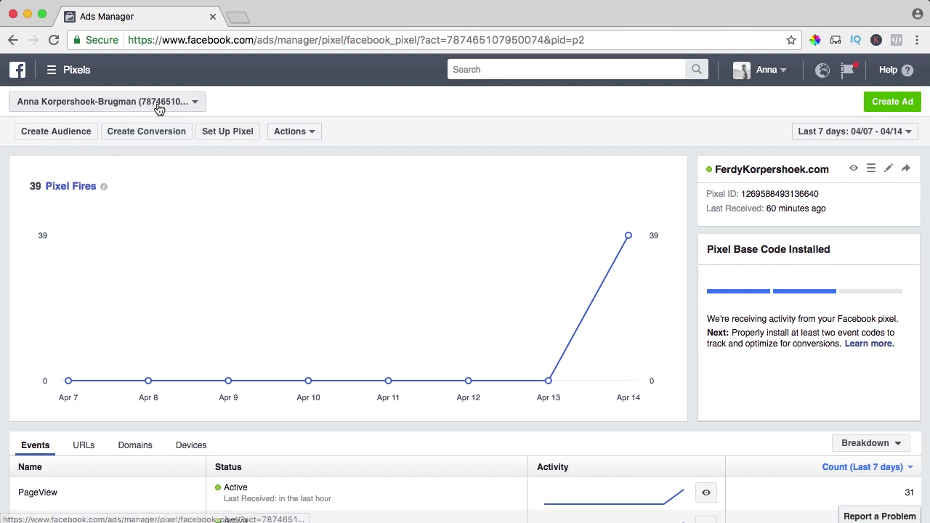
# Go to Audiences through the navigation menu and open the new audience's details, size 20.
pyautogui.click(54, 70)
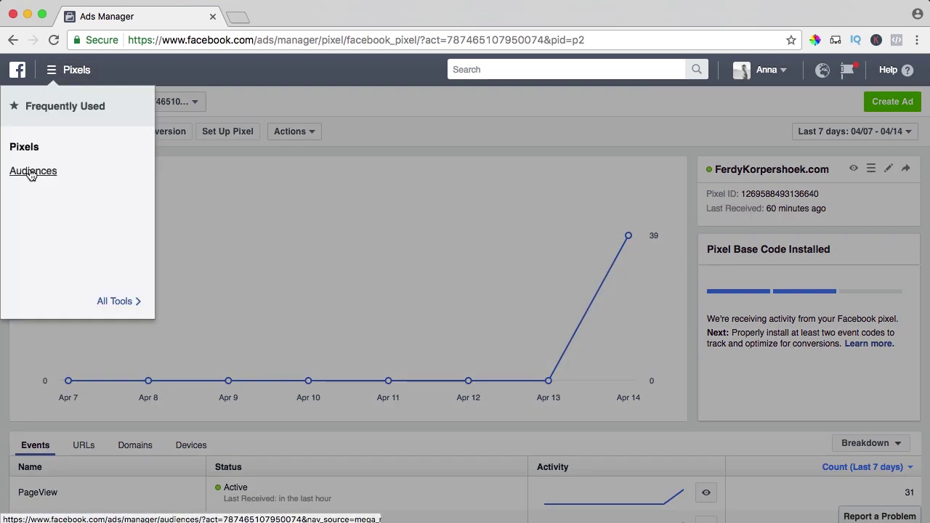
pyautogui.moveTo(116, 301)
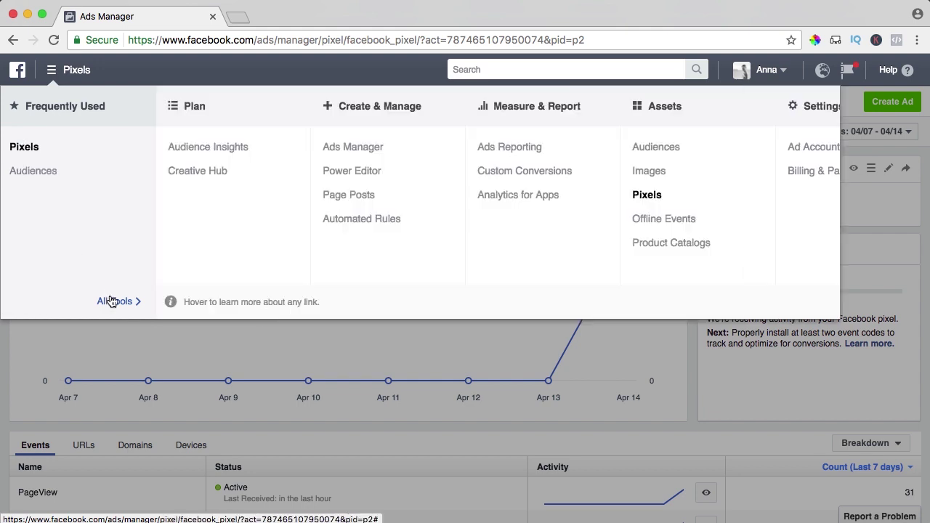
pyautogui.click(656, 148)
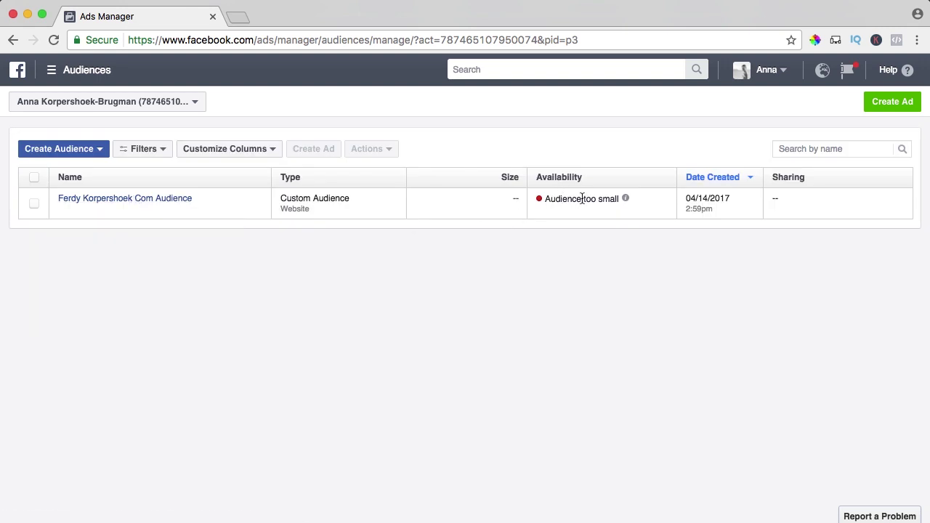
pyautogui.moveTo(632, 203)
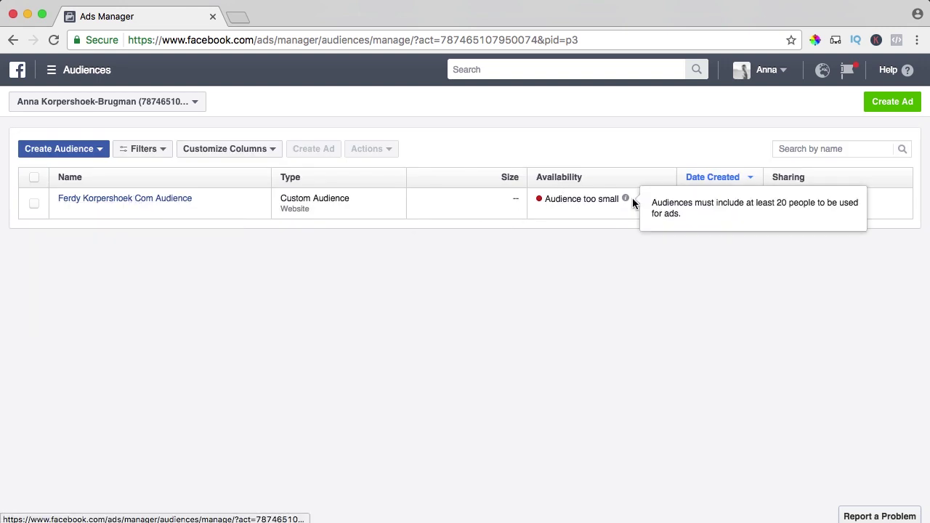
pyautogui.click(162, 202)
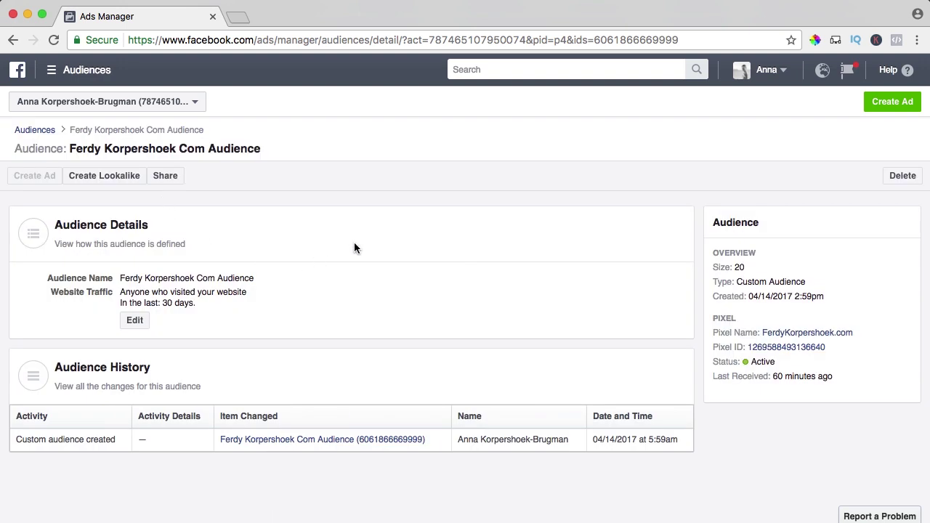